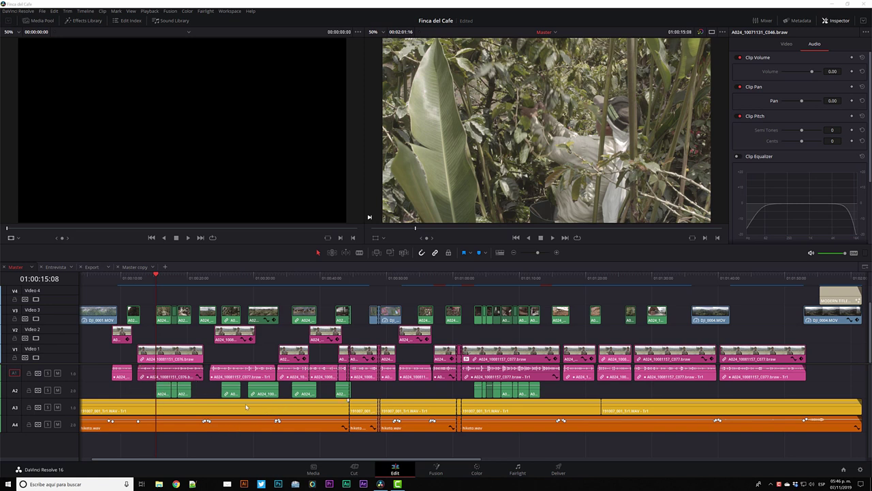
Step: Select the 191007_001_Tr1.WAV clip and show its Inspector audio settings down to the Clip Equalizer
left_click(261, 392)
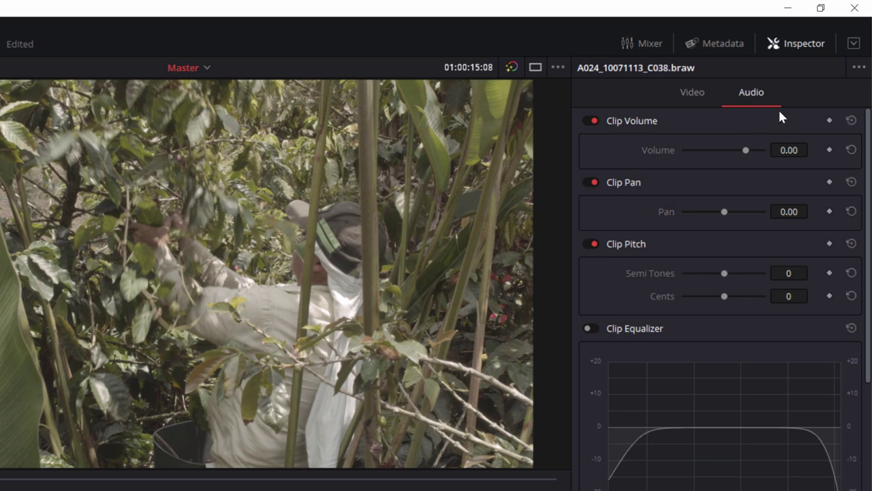
left_click(794, 45)
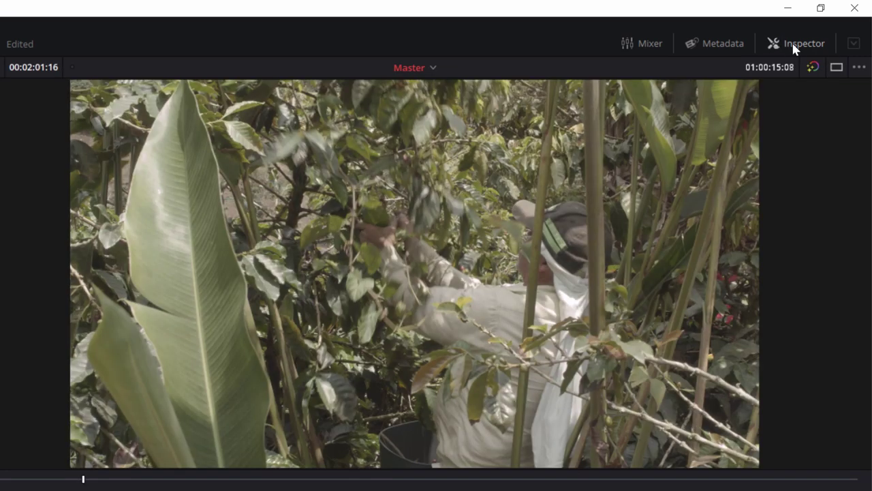
left_click(794, 49)
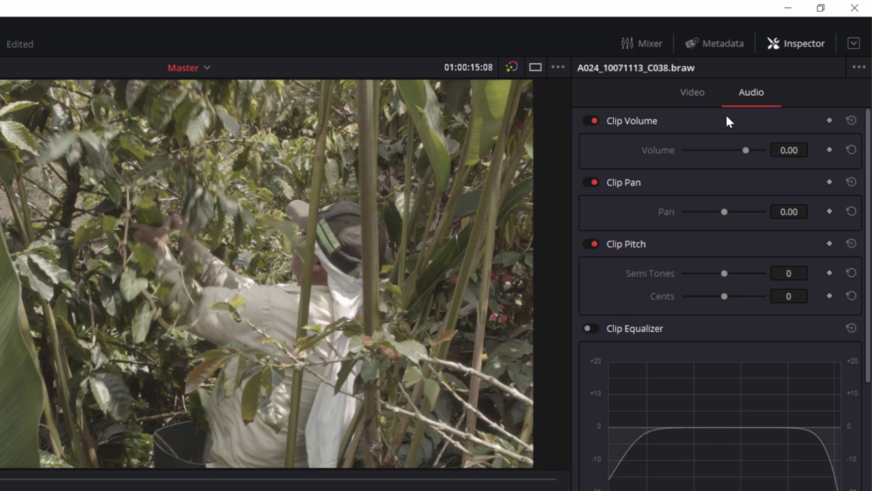
left_click(708, 90)
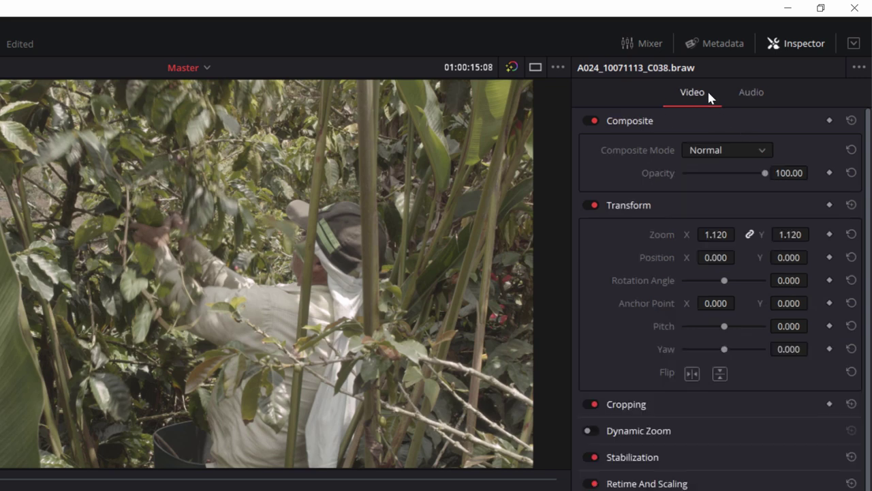
left_click(744, 101)
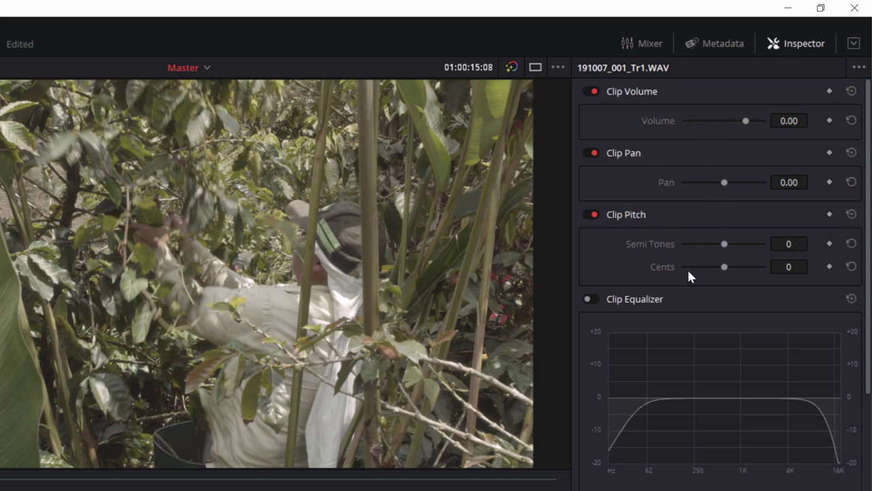
left_click_drag(867, 280, 867, 383)
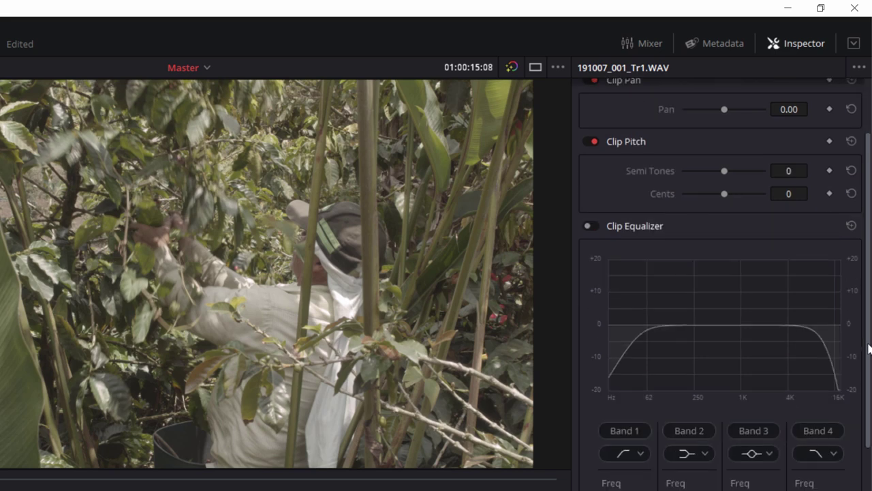
left_click_drag(867, 238, 866, 153)
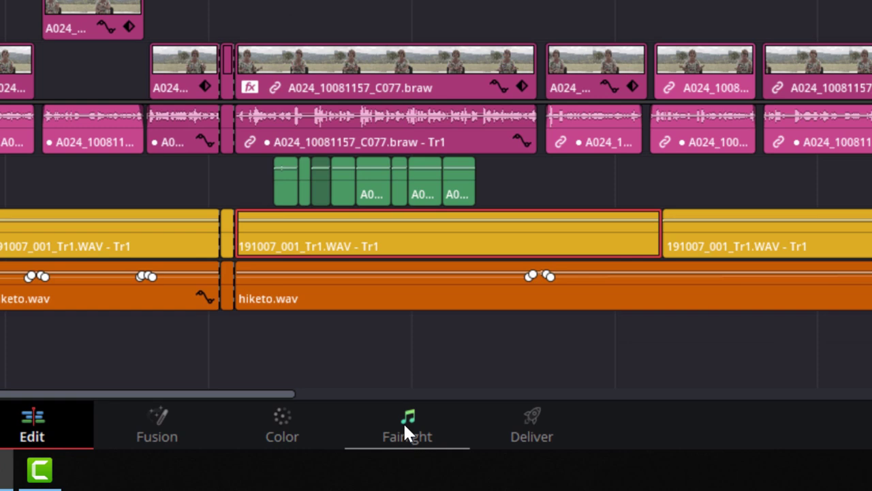
Step: Switch to the Fairlight page and open the Media Pool showing the Music bin
left_click(405, 425)
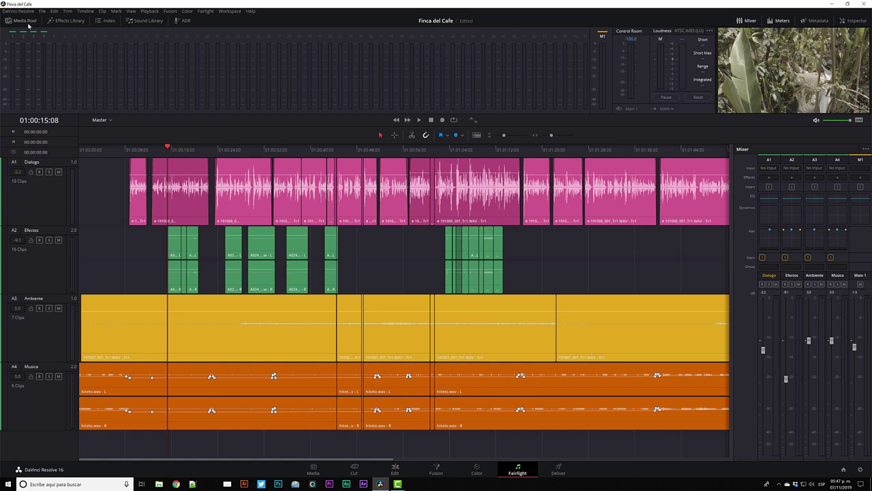
left_click(28, 25)
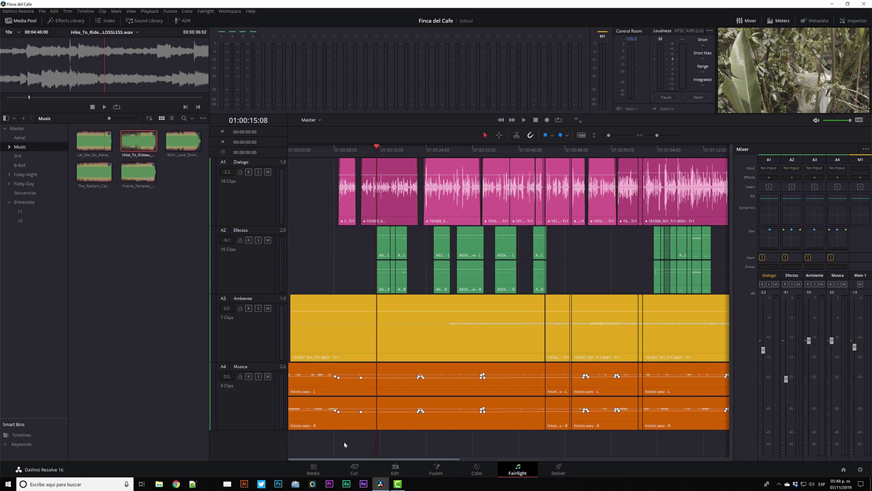
Step: Drag Prairie_Tempest onto a new Audio 5 track below Musica and save the project
left_click_drag(149, 176, 332, 449)
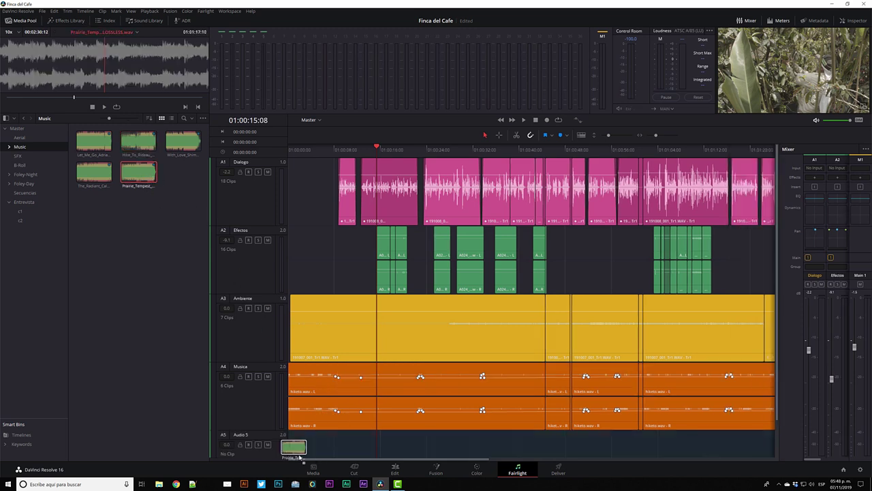
left_click_drag(333, 449, 312, 450)
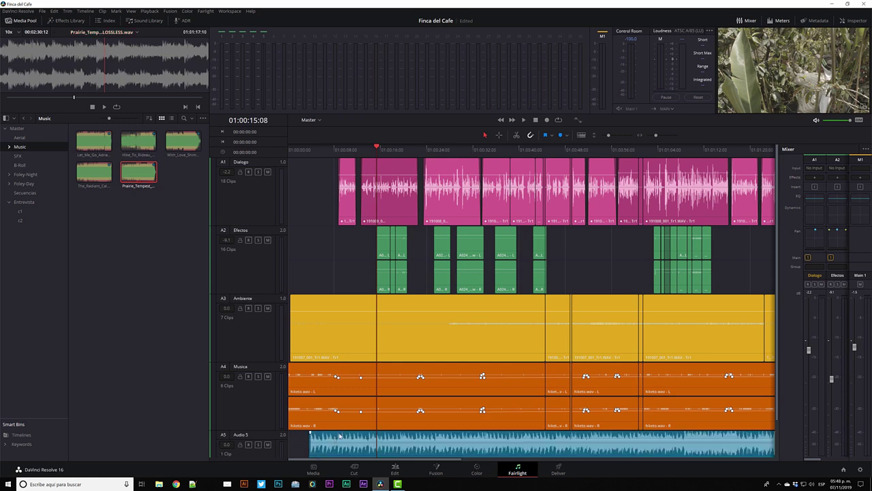
key("ctrl+s")
Step: Shorten all track heights, delete the Prairie_Tempest clip from Audio 5, and close the Media Pool
left_click_drag(608, 136, 606, 136)
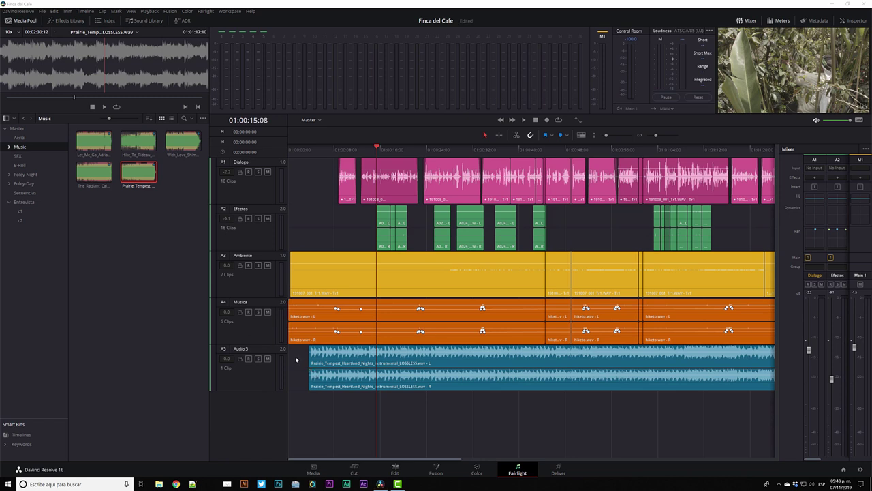
left_click(312, 357)
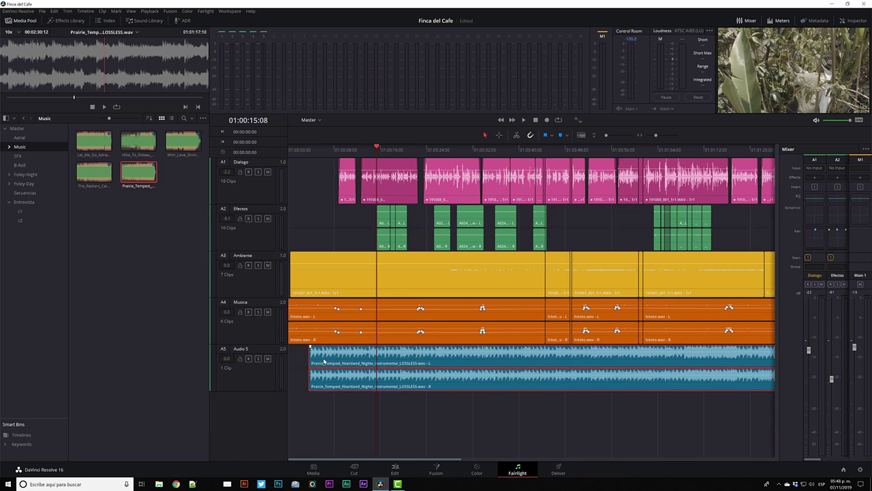
key("Delete")
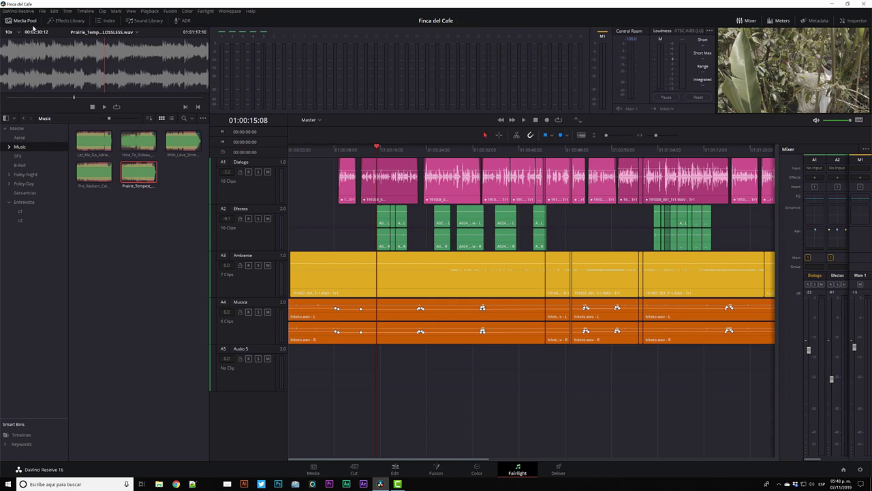
left_click(9, 21)
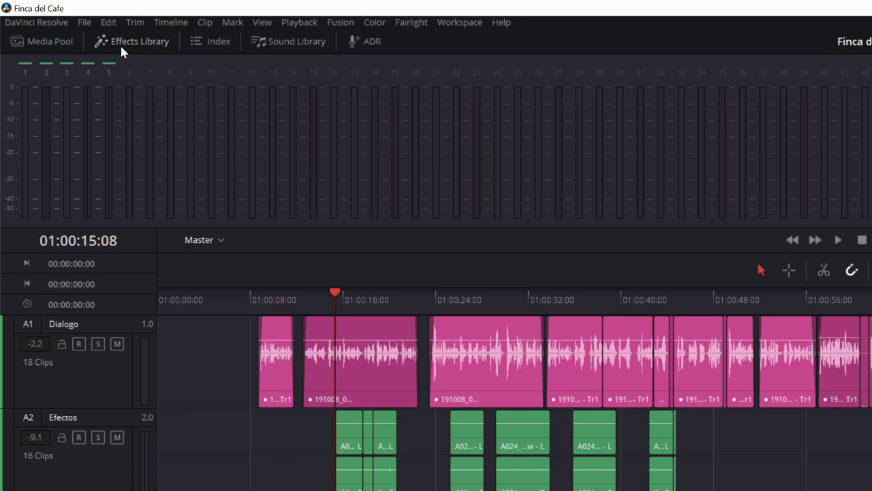
left_click(121, 46)
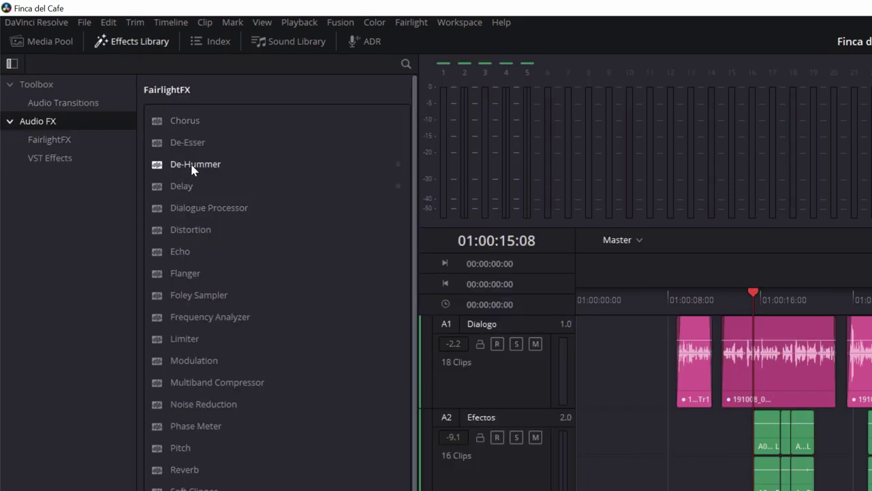
Step: Browse the Audio Transitions, FairlightFX and VST Effects lists, then pick up RX 6 De-clip
left_click(100, 102)
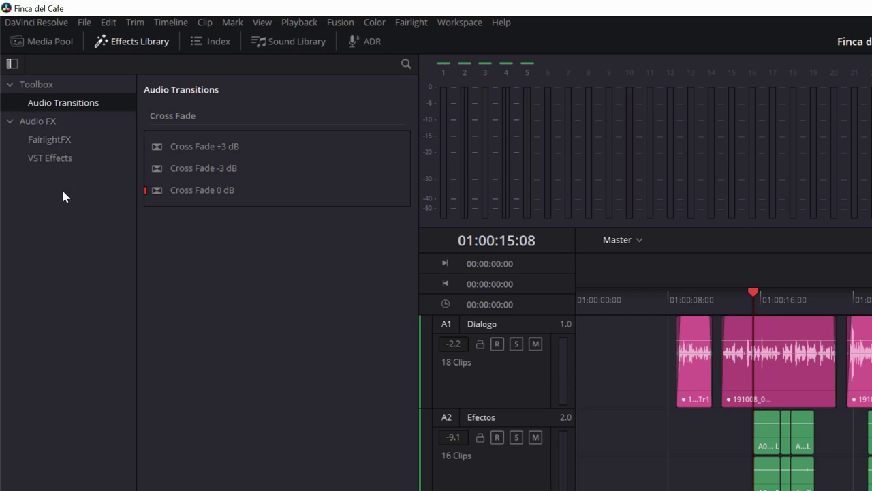
left_click(59, 140)
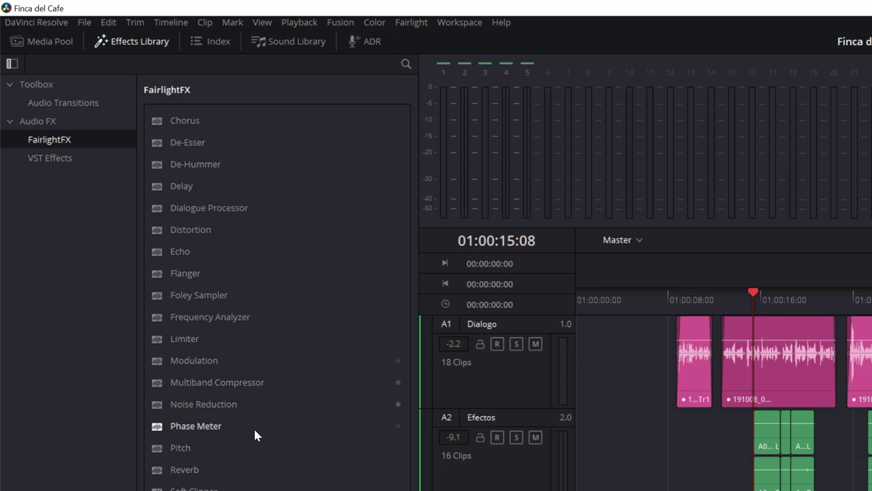
left_click(49, 161)
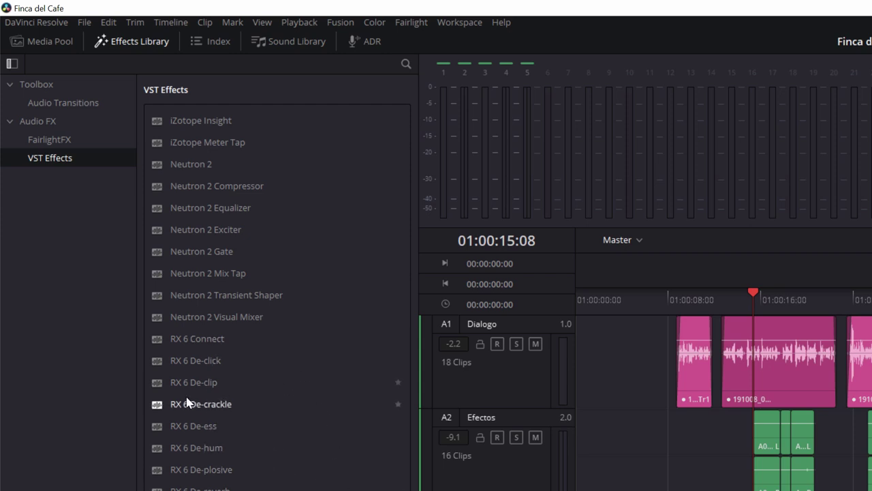
left_click_drag(198, 381, 606, 430)
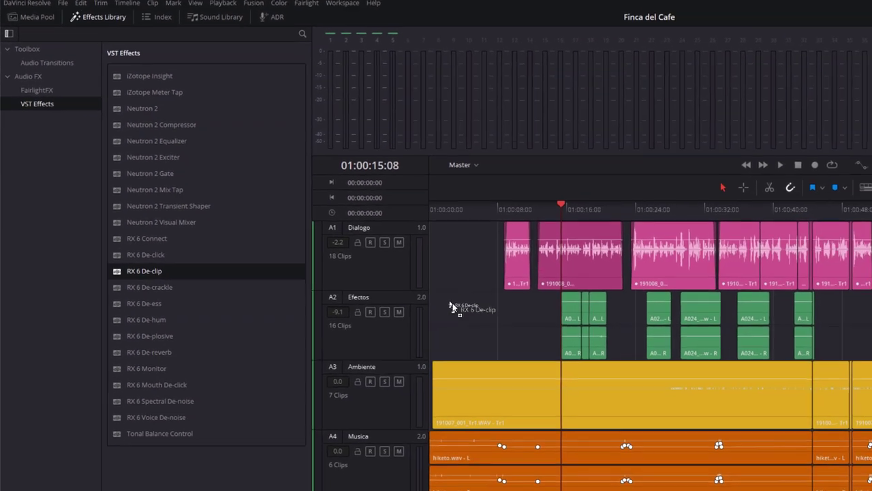
Step: Apply RX 6 De-clip to the first Ambiente clip, check it in the Inspector, then close both panels
left_click_drag(451, 307, 492, 394)
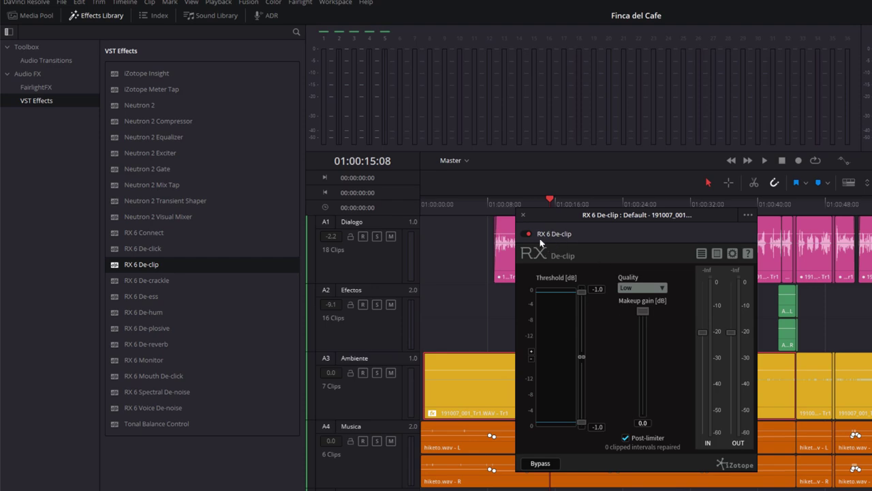
left_click(522, 215)
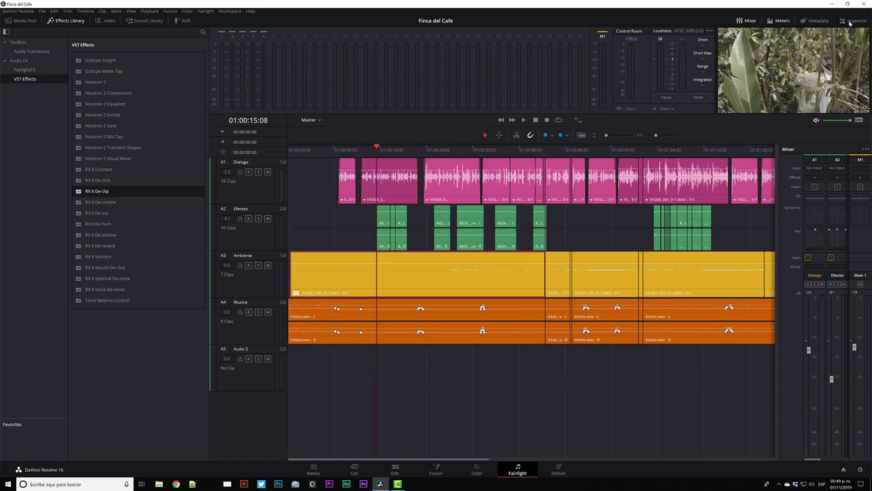
left_click(849, 22)
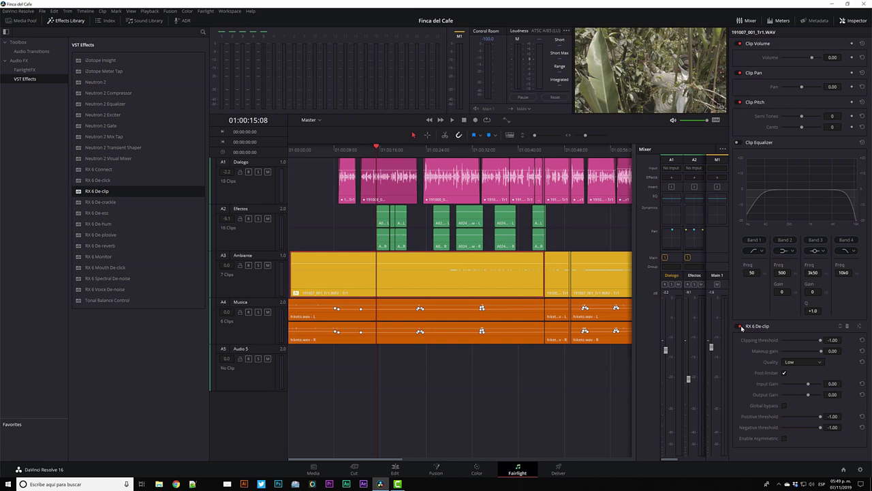
left_click(843, 20)
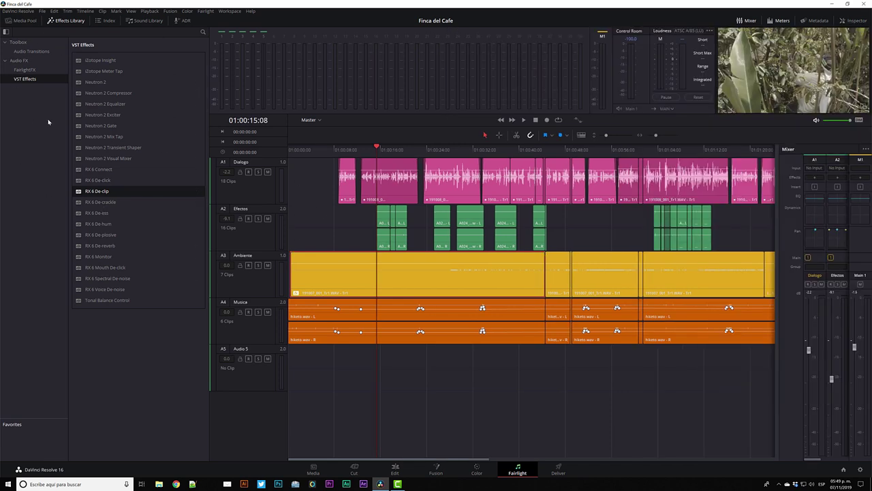
left_click(64, 21)
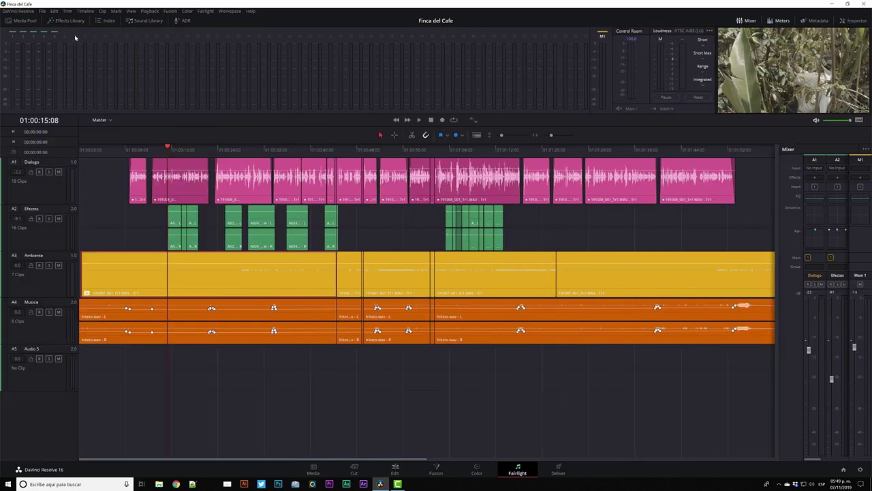
Step: Delete the Audio 5 track from the Index track list, glance at Markers, then close the Index
left_click(106, 20)
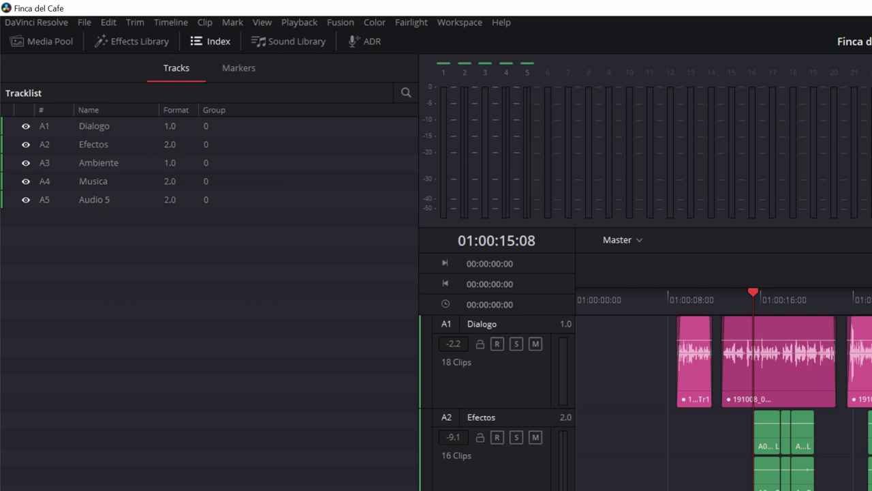
left_click(94, 199)
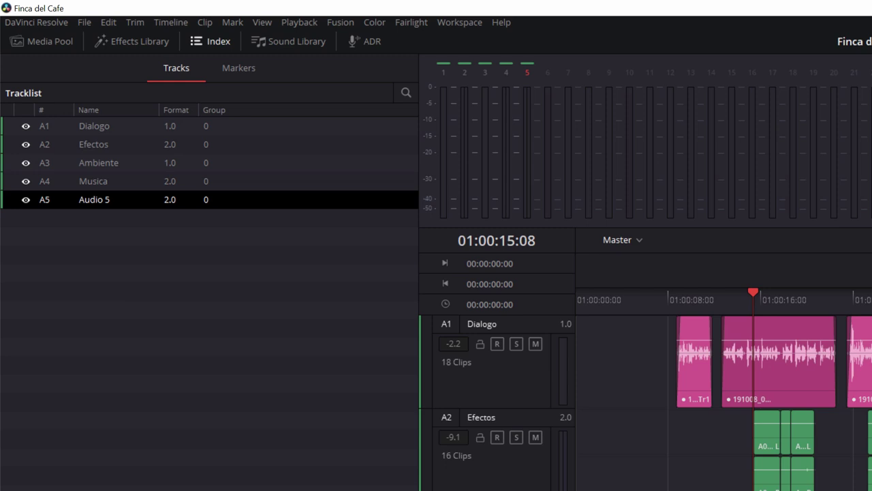
key("Delete")
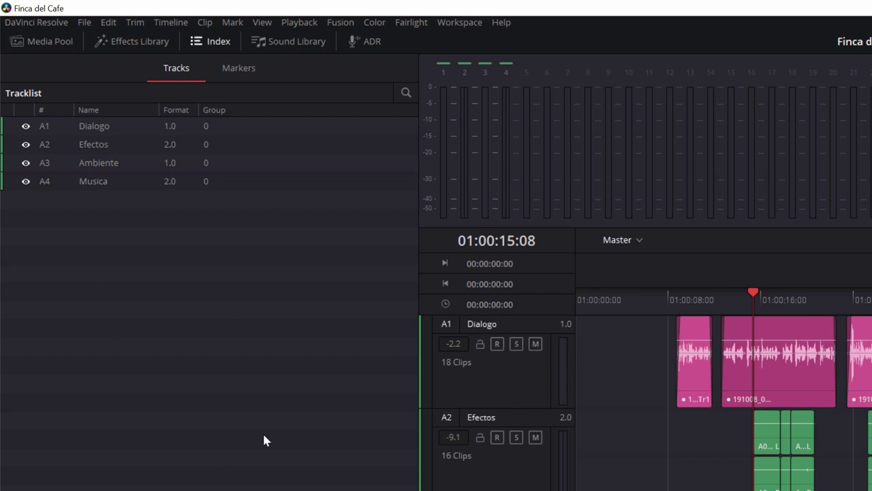
left_click(239, 75)
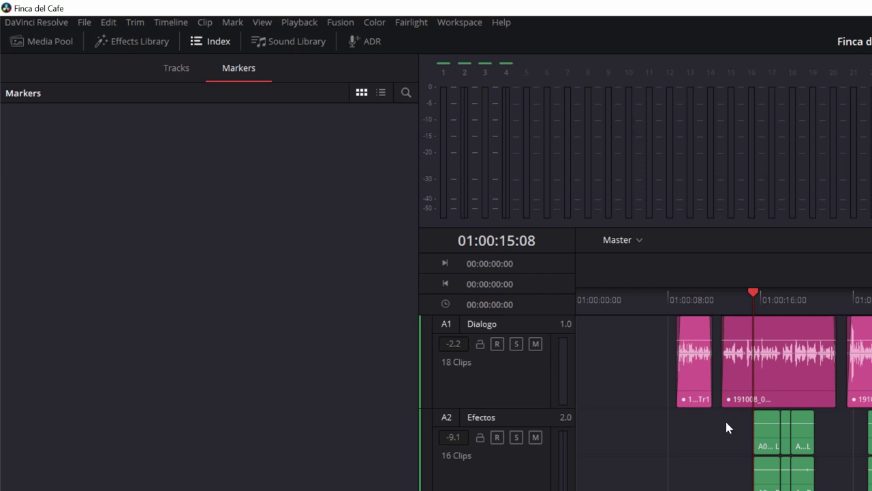
left_click(180, 69)
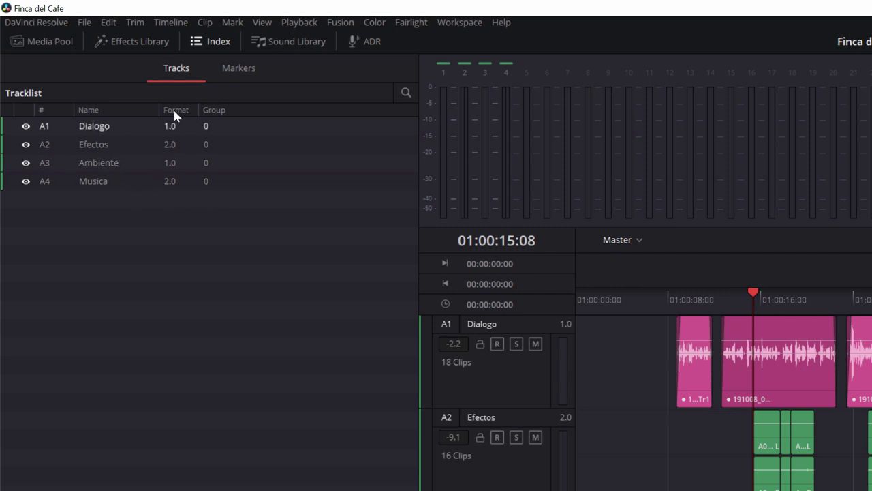
left_click(210, 44)
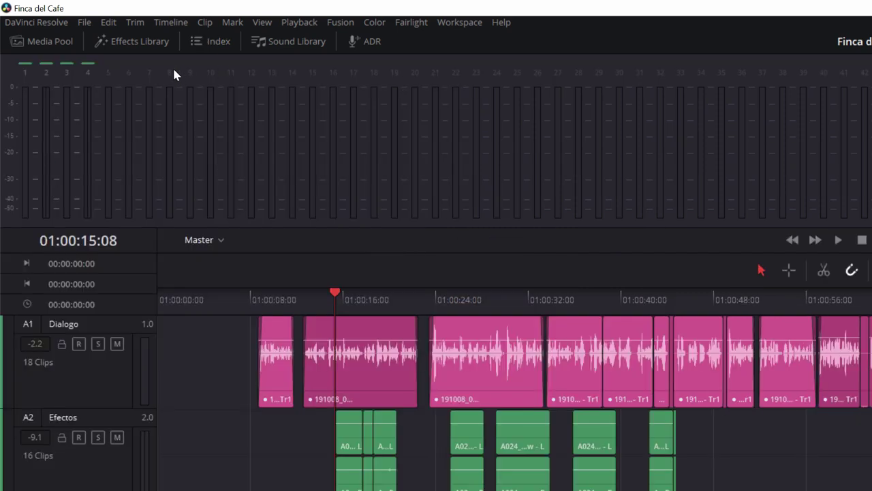
Step: Open the Sound Library, then ADR, and view its Record and Setup tabs
left_click(285, 42)
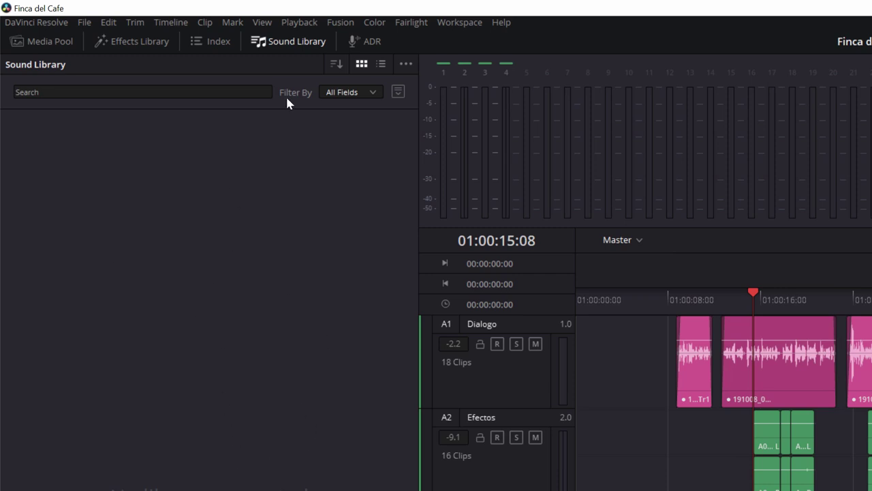
left_click(370, 42)
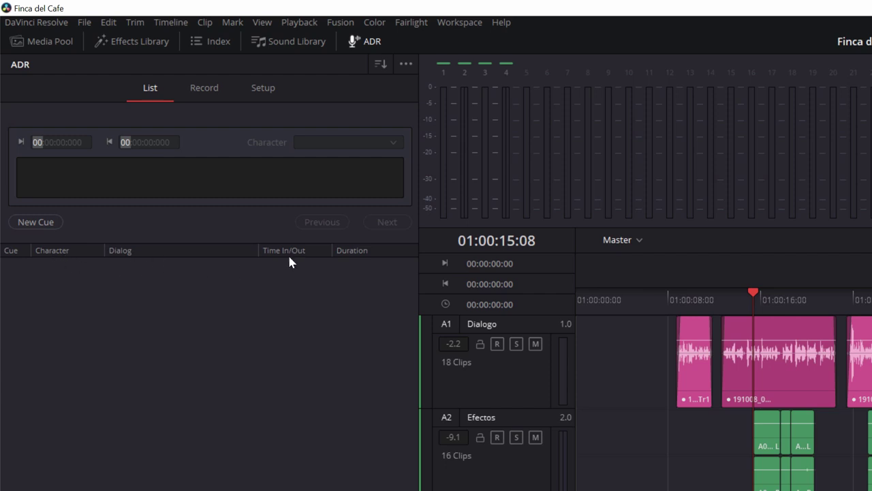
left_click(208, 89)
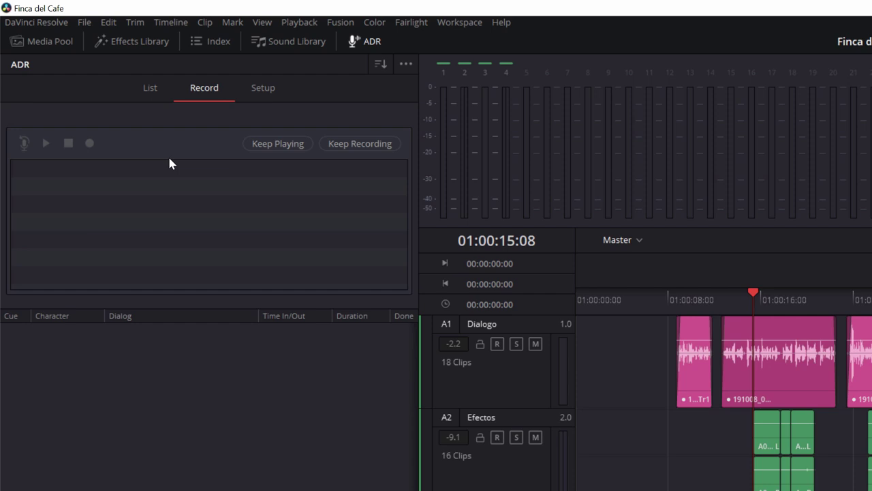
left_click(264, 96)
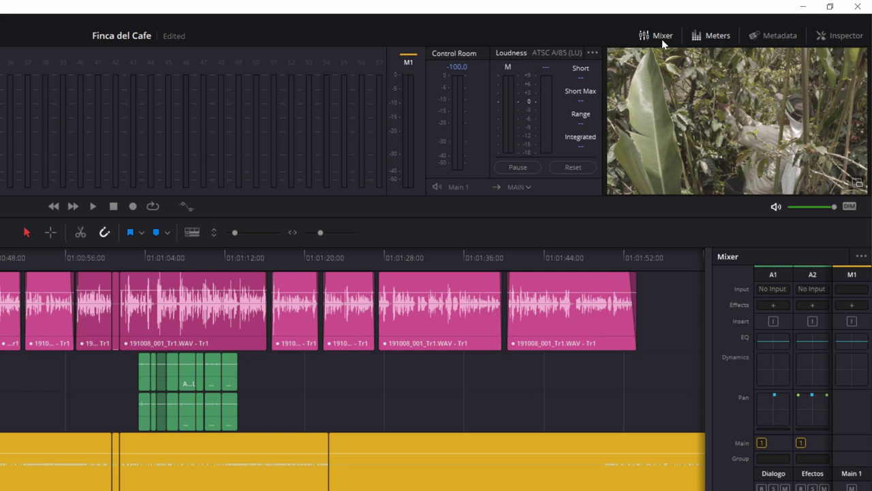
left_click(662, 39)
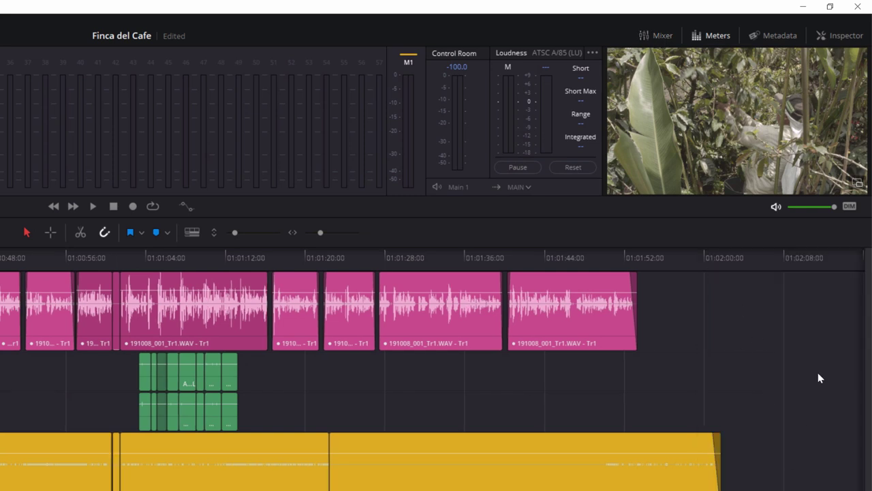
left_click(656, 38)
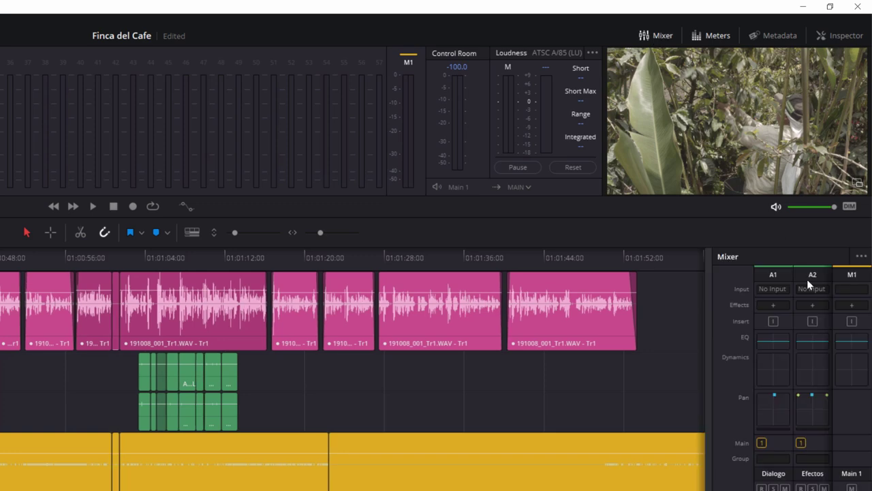
left_click(710, 35)
left_click(724, 37)
left_click(769, 38)
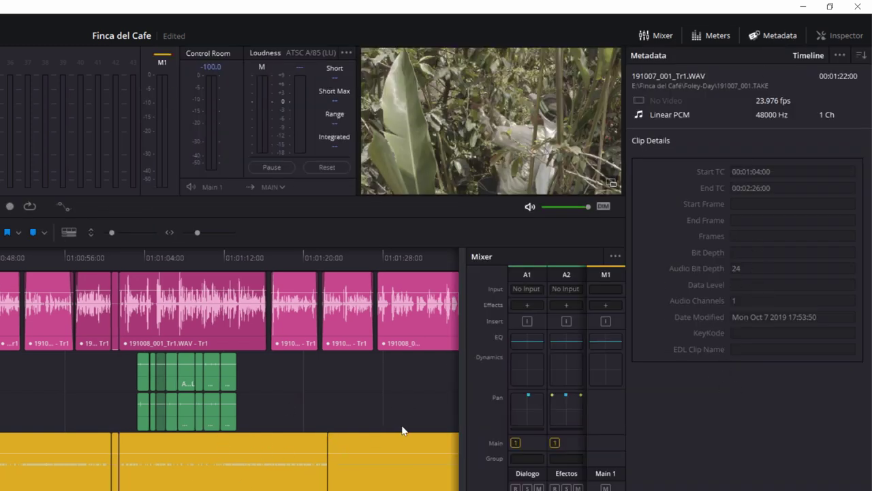
left_click(784, 38)
left_click(845, 38)
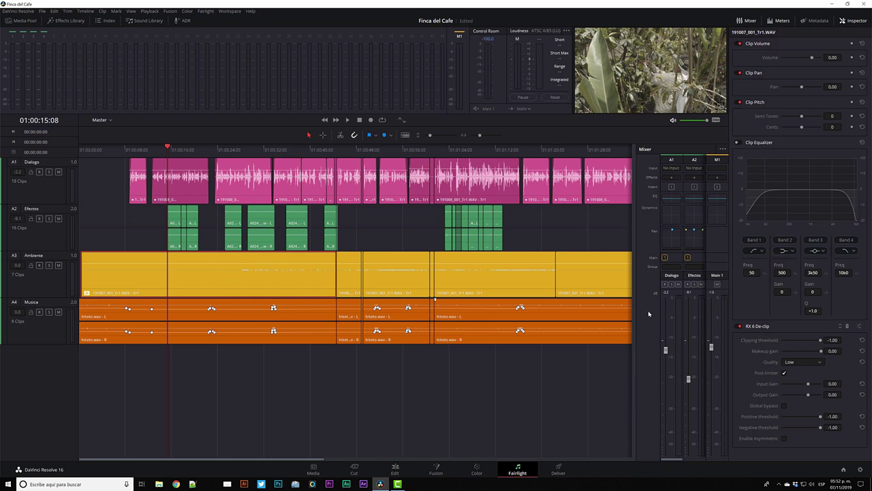
left_click(342, 263)
left_click(346, 263)
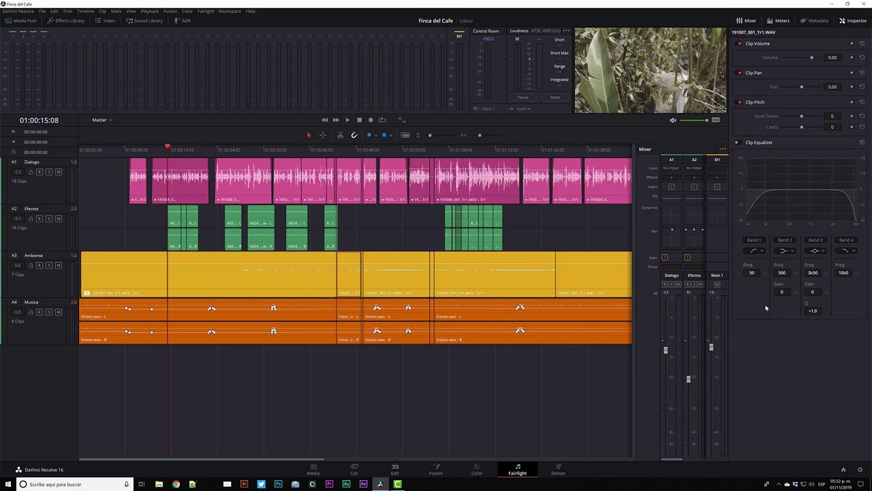
left_click(232, 265)
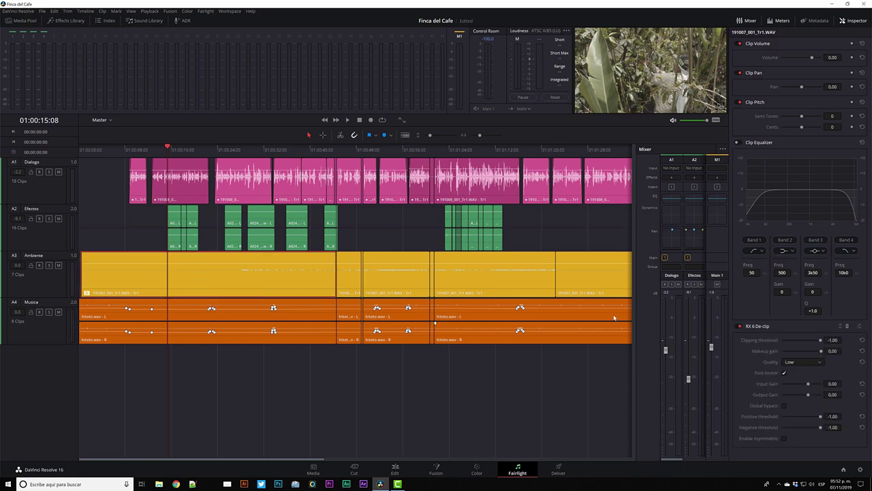
left_click(855, 21)
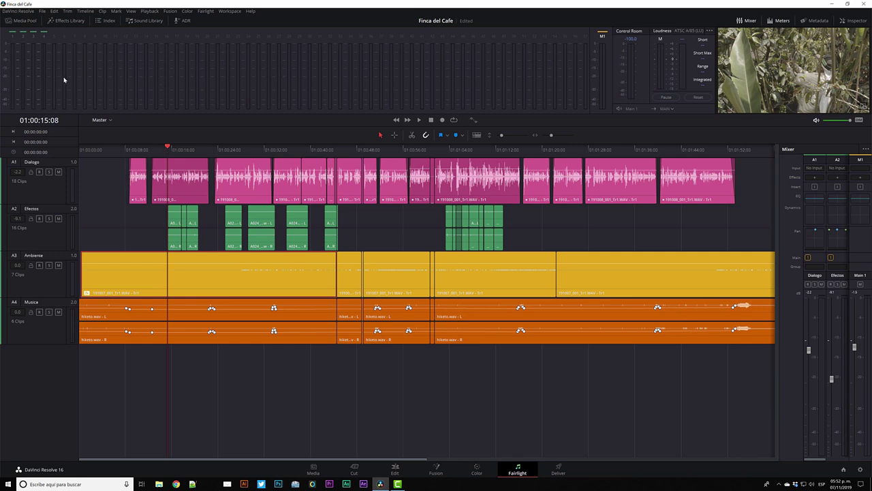
Step: Play the mix briefly and stop at 01:00:17:17 so the loudness meters register
key("space")
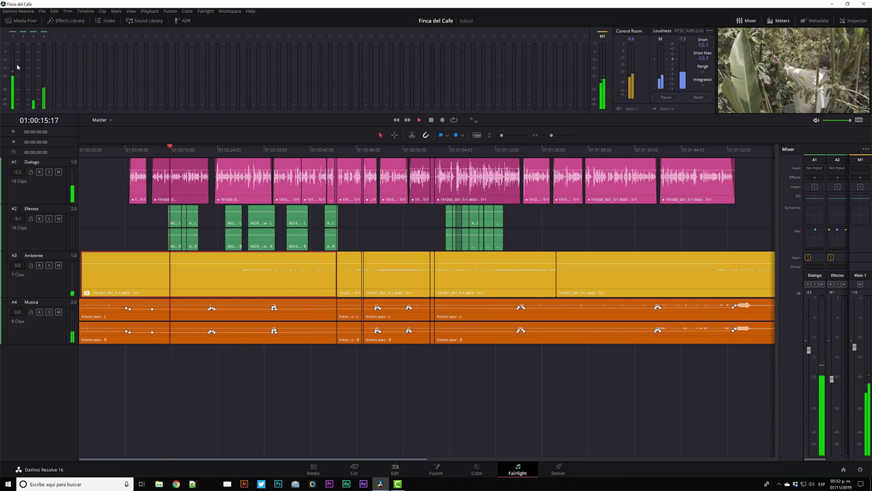
key("space")
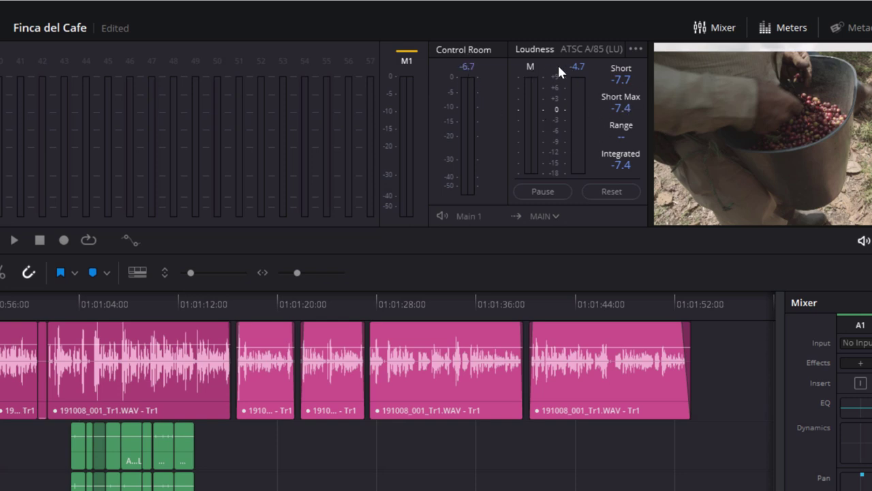
Step: Reset loudness readings by reselecting ATSC A/85, keeping MAIN as the measured output
left_click(637, 48)
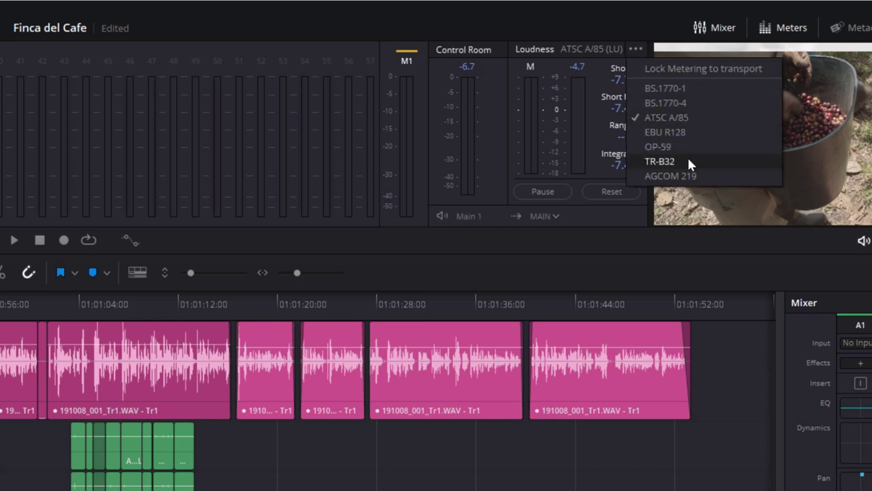
left_click(672, 115)
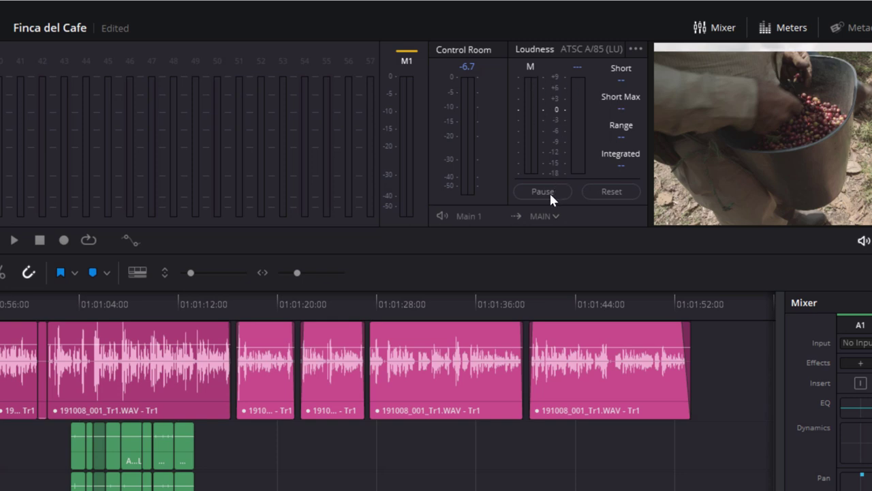
left_click(555, 213)
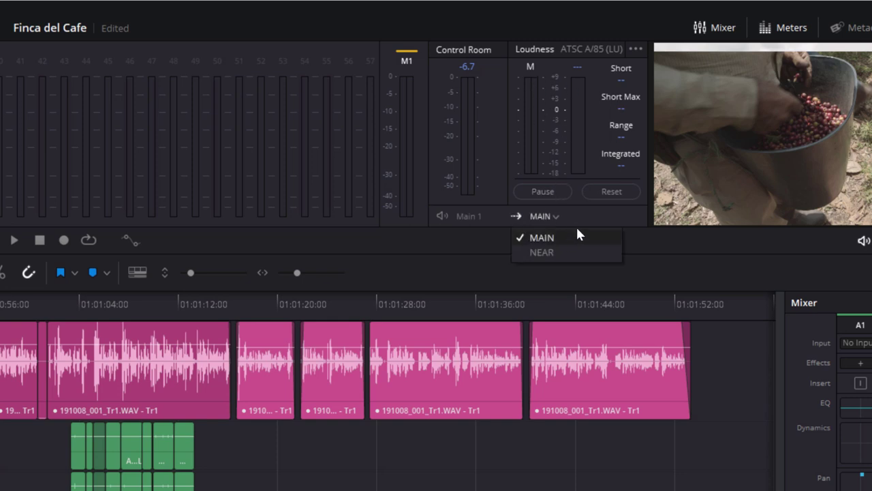
left_click(578, 213)
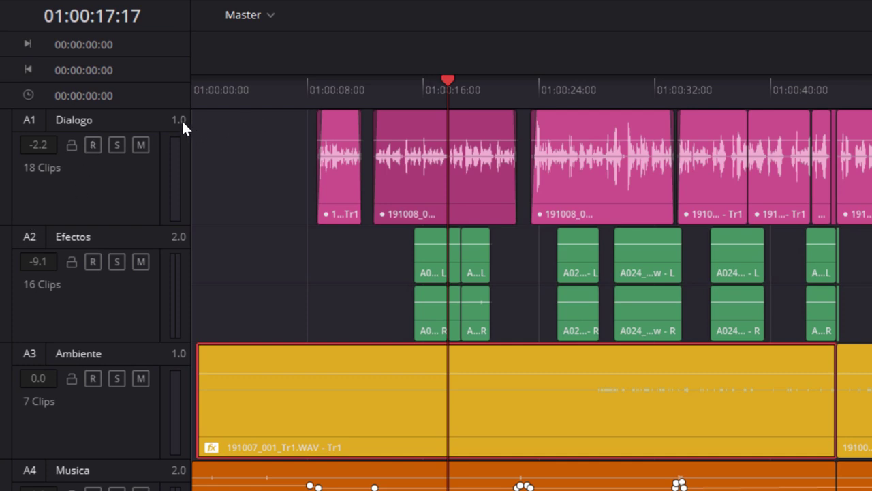
Step: Select the Dialogo track and enter name editing, leaving the name unchanged
left_click(98, 122)
double_click(90, 120)
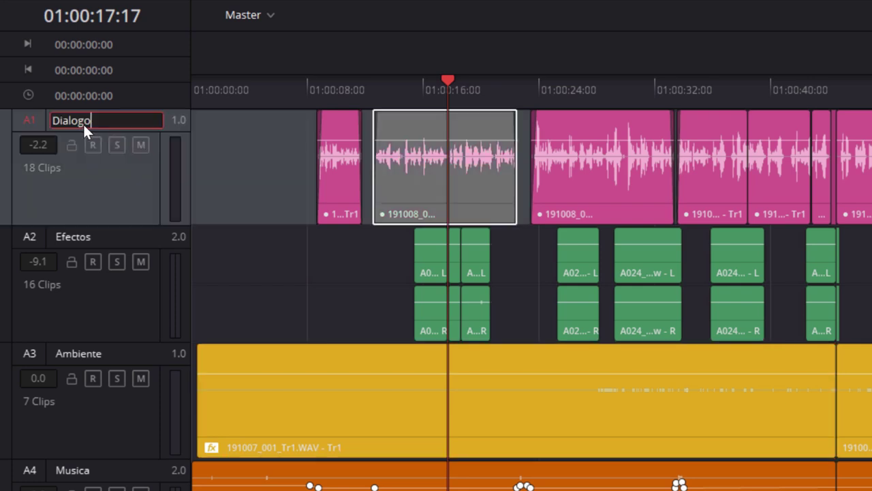
left_click(107, 122)
key("Return")
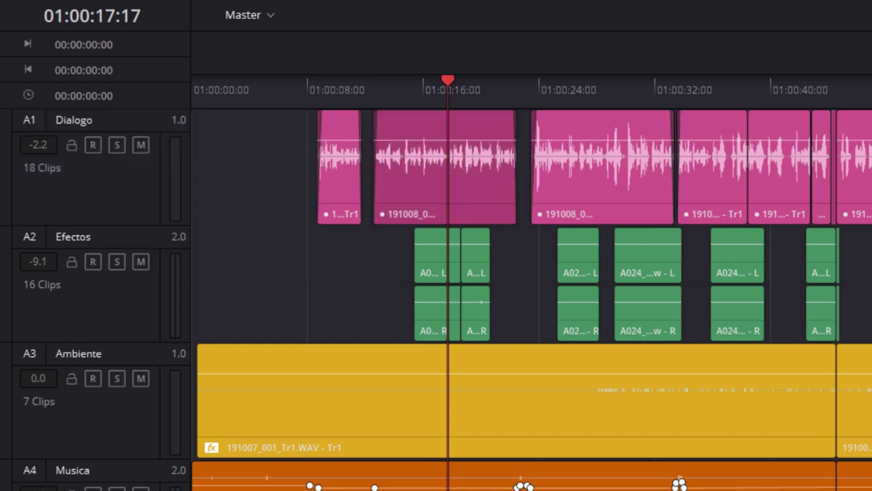
Step: Change the Dialogo track type to stereo 2.0 from its header's context menu
right_click(178, 119)
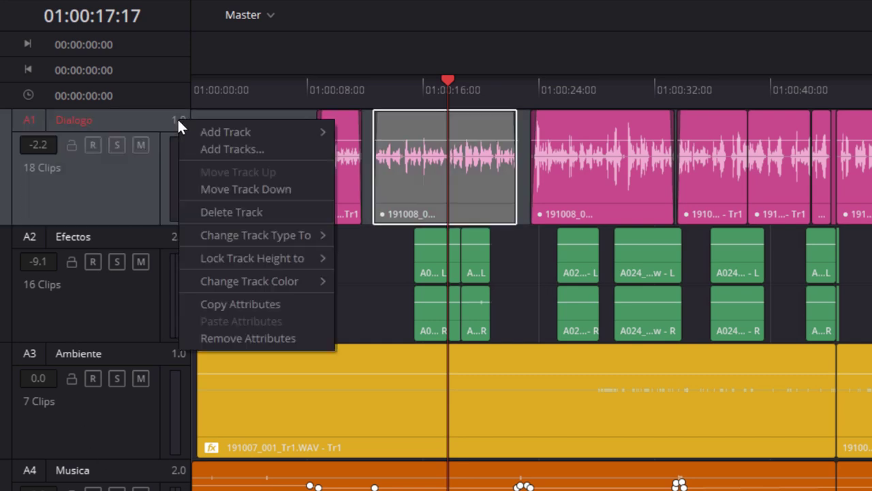
mouse_move(236, 132)
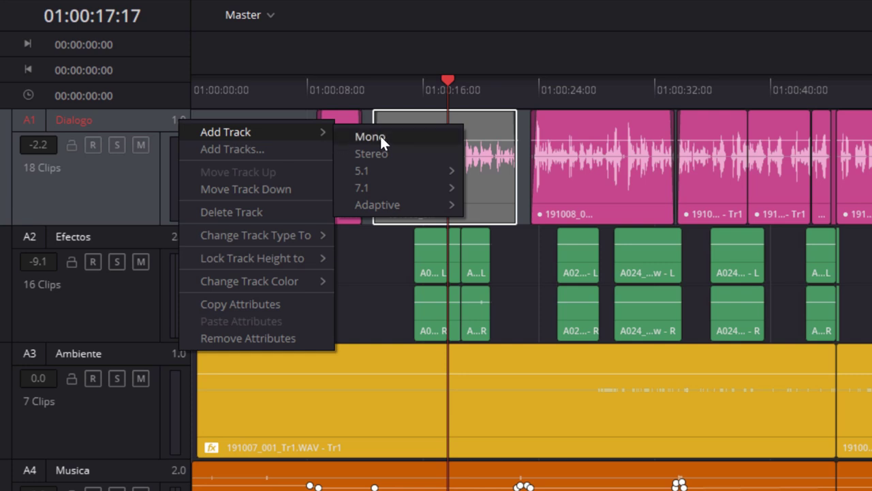
mouse_move(395, 173)
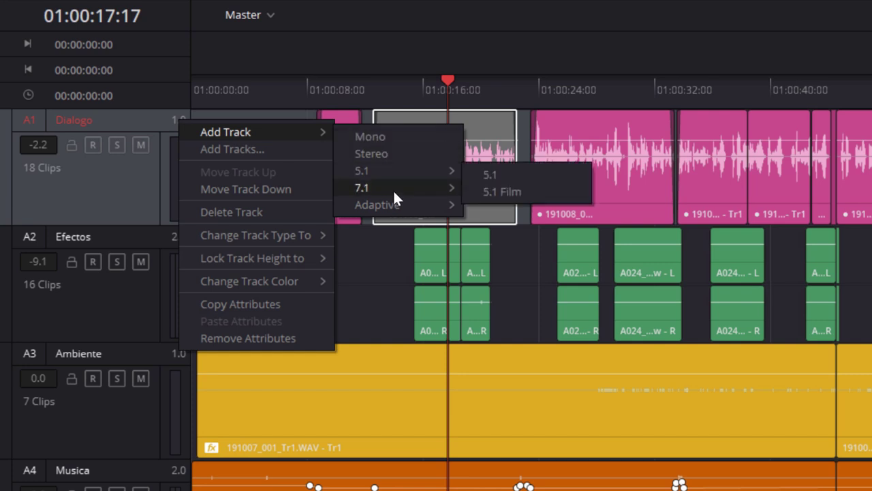
mouse_move(401, 200)
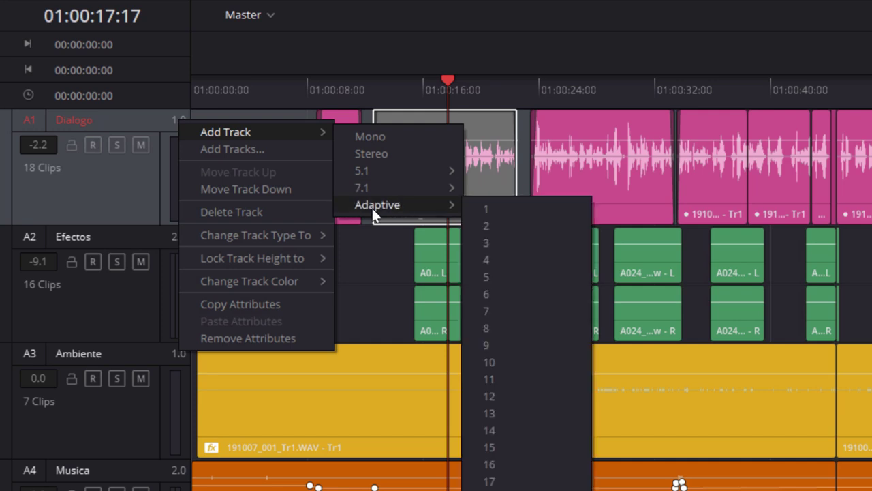
mouse_move(280, 233)
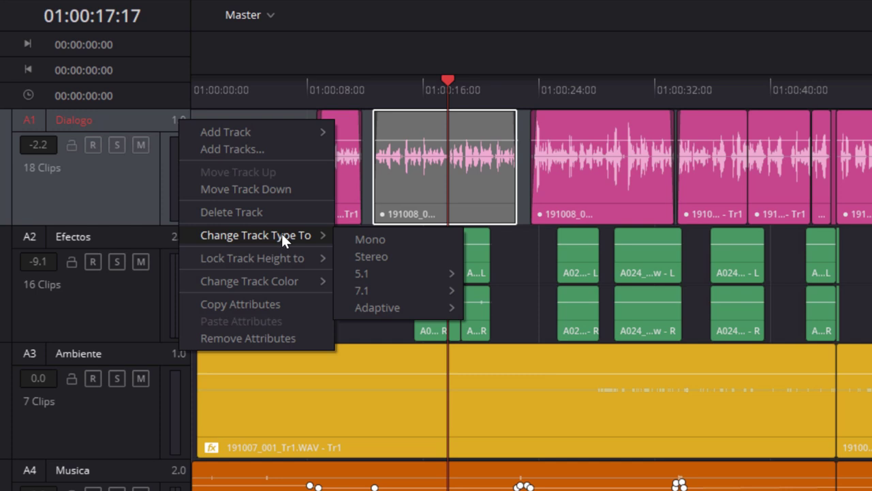
mouse_move(310, 237)
left_click(367, 251)
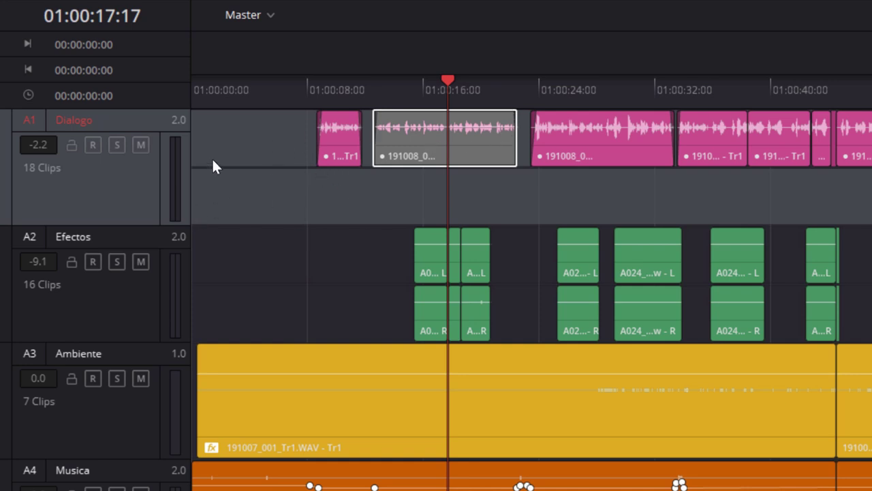
Step: Convert the Dialogo (A1) track to a 7.1 track
right_click(181, 120)
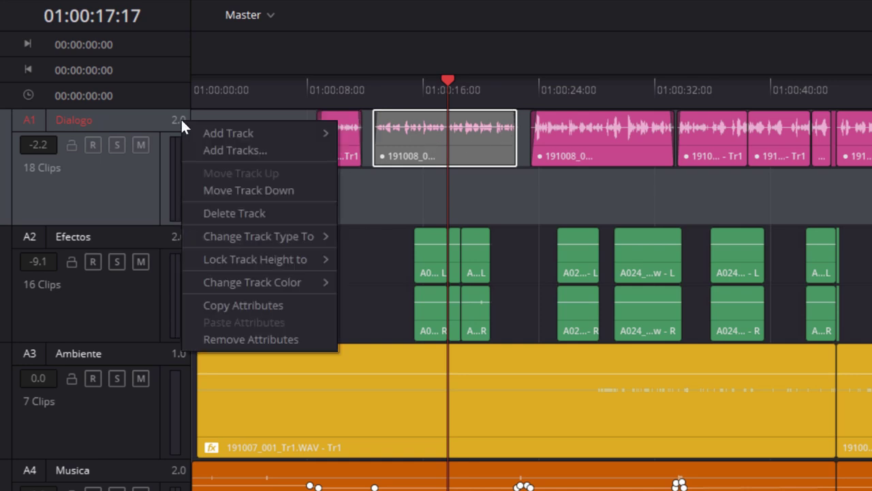
mouse_move(276, 244)
mouse_move(386, 290)
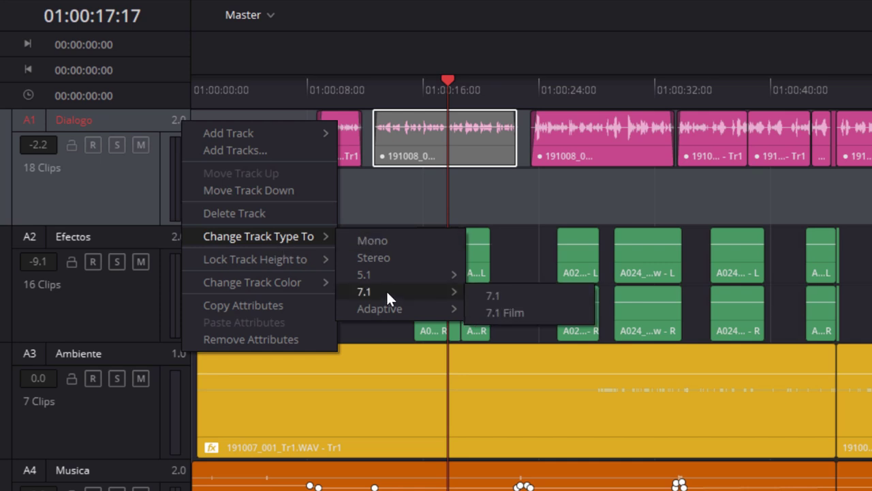
left_click(479, 293)
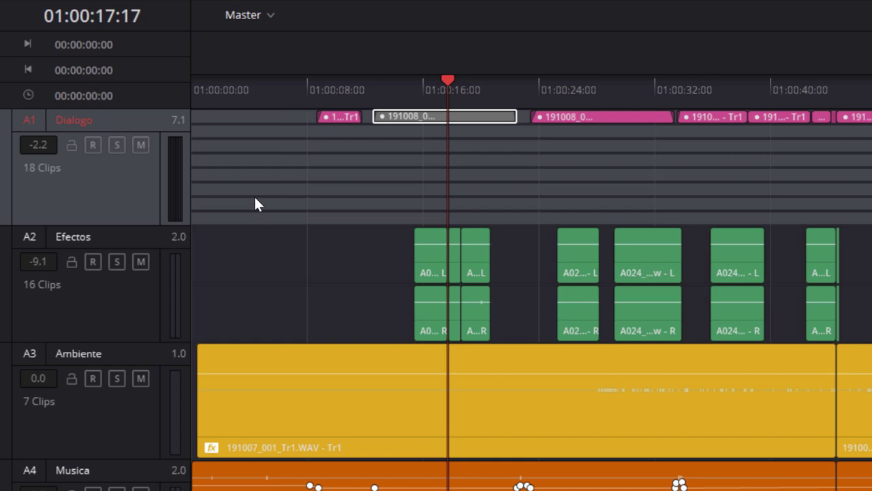
Step: Change the Dialogo track back to mono, then dismiss the track options without further changes
right_click(182, 122)
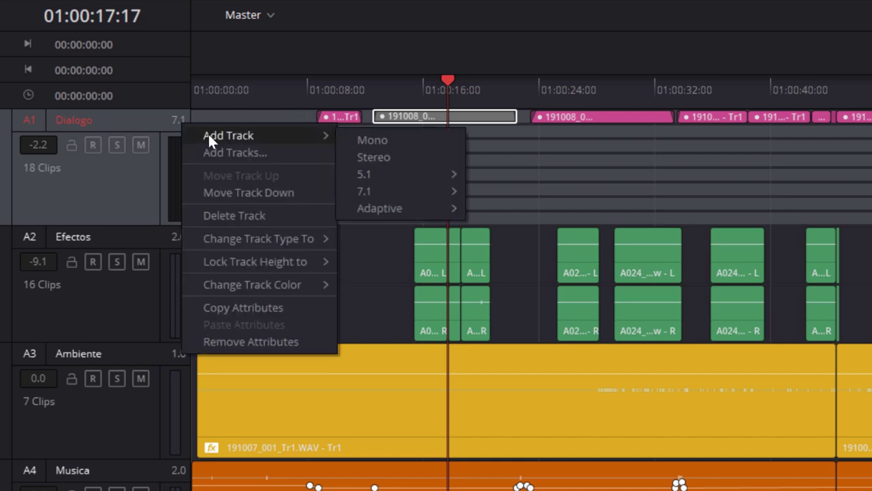
mouse_move(276, 243)
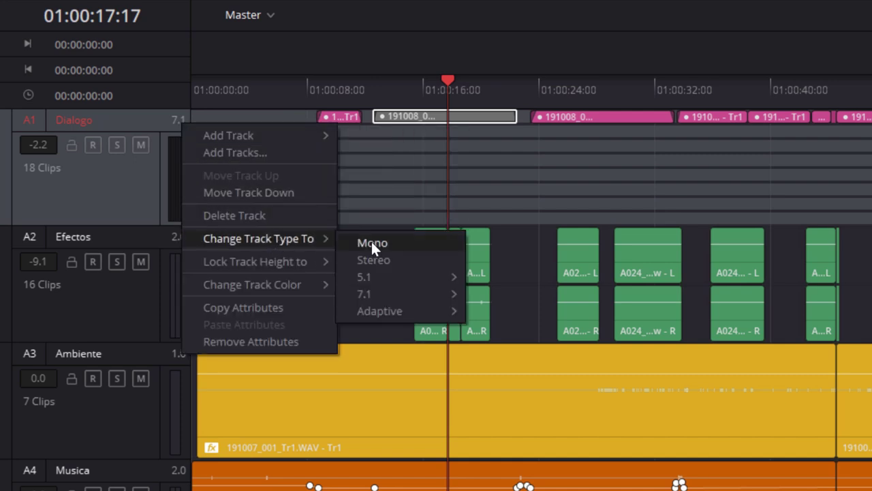
left_click(354, 243)
right_click(155, 123)
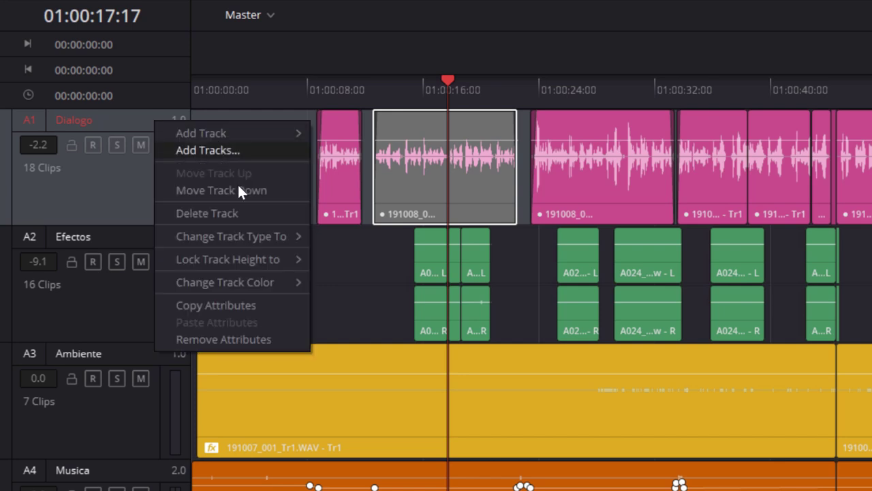
mouse_move(259, 261)
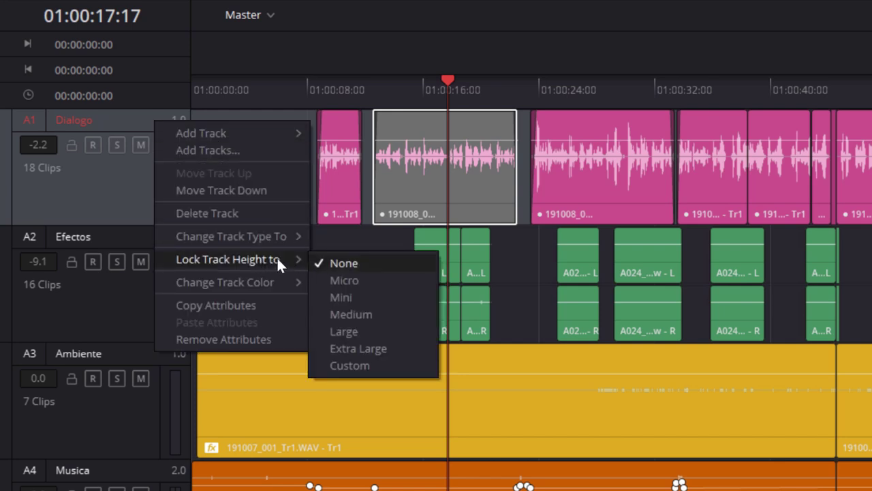
mouse_move(272, 285)
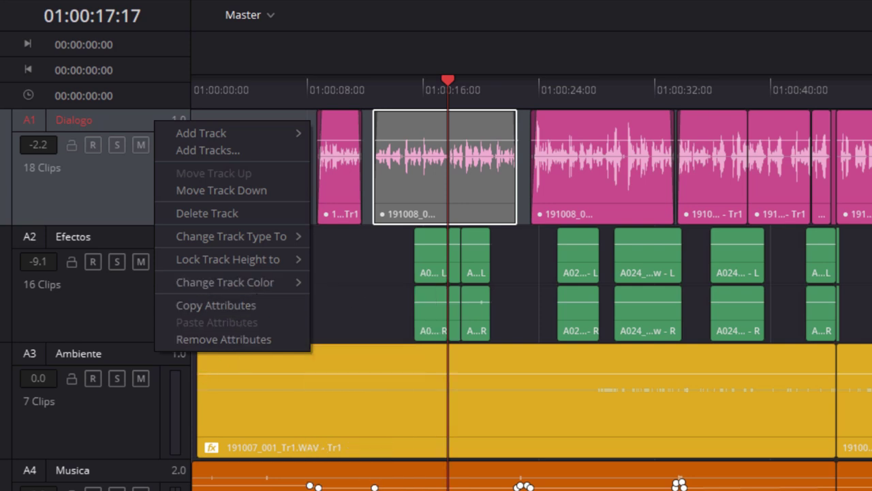
left_click(201, 183)
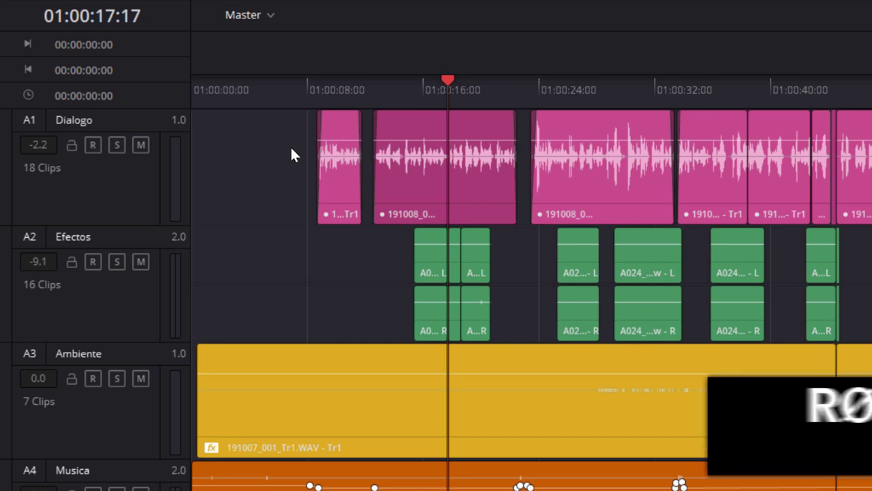
Step: Lock the Dialogo track, test selecting one of its clips, then unlock it
left_click(71, 146)
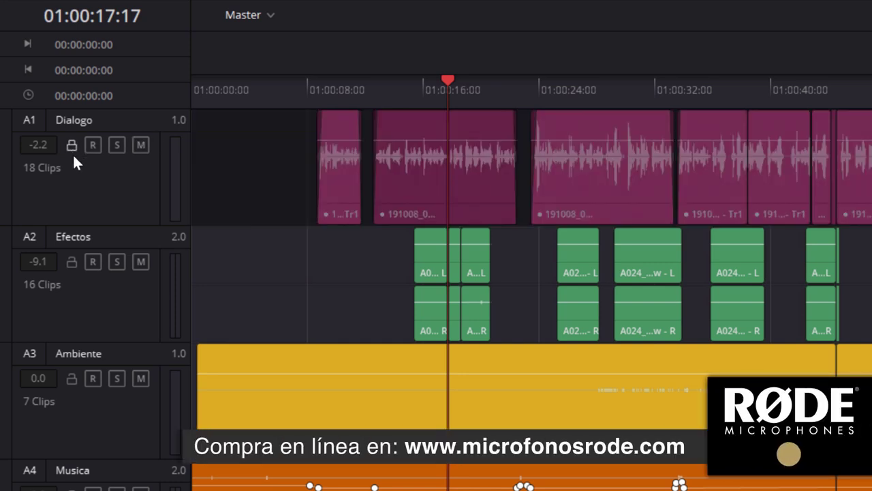
left_click(340, 168)
left_click(71, 146)
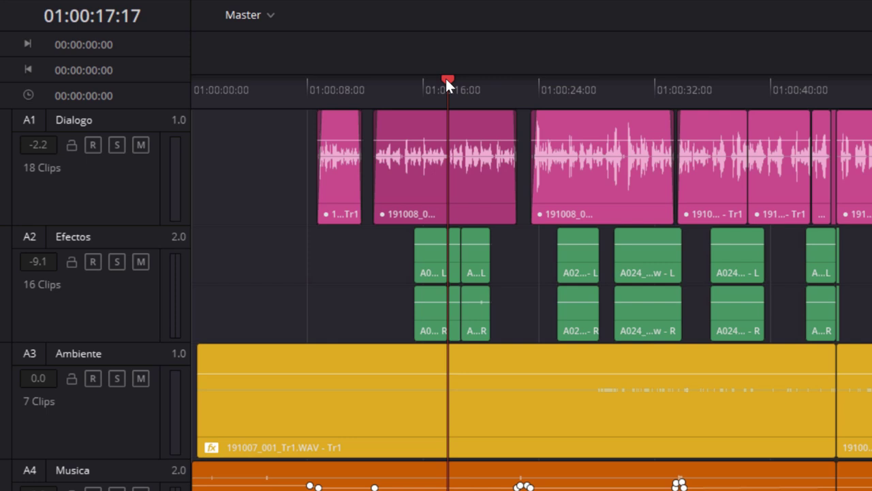
Step: Play from 01:00:17:17 with Dialogo soloed, then stop and turn the solo off
key("space")
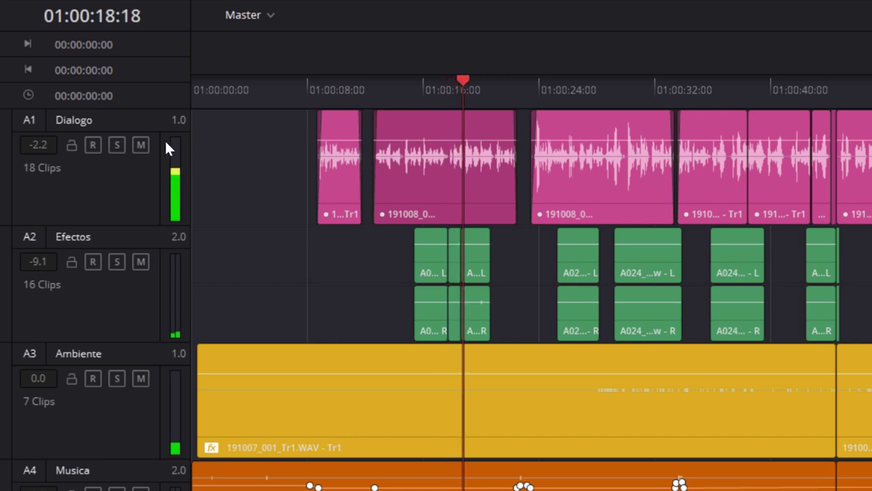
left_click(117, 145)
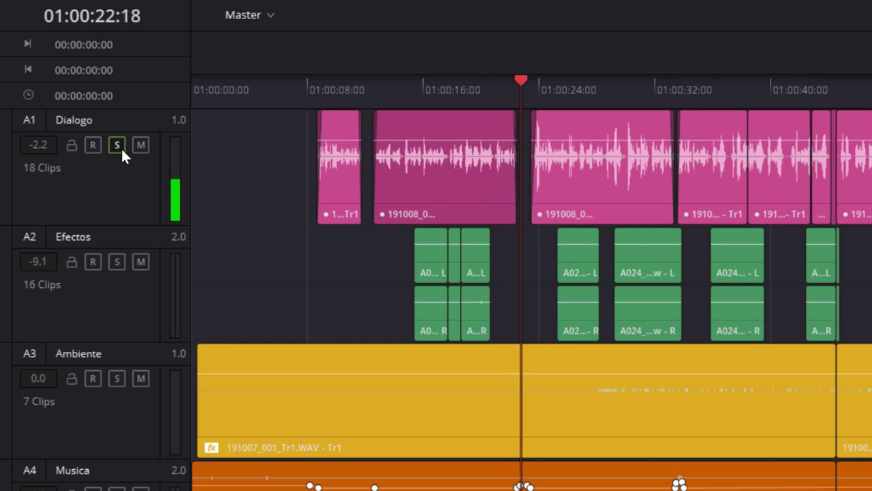
key("space")
left_click(118, 145)
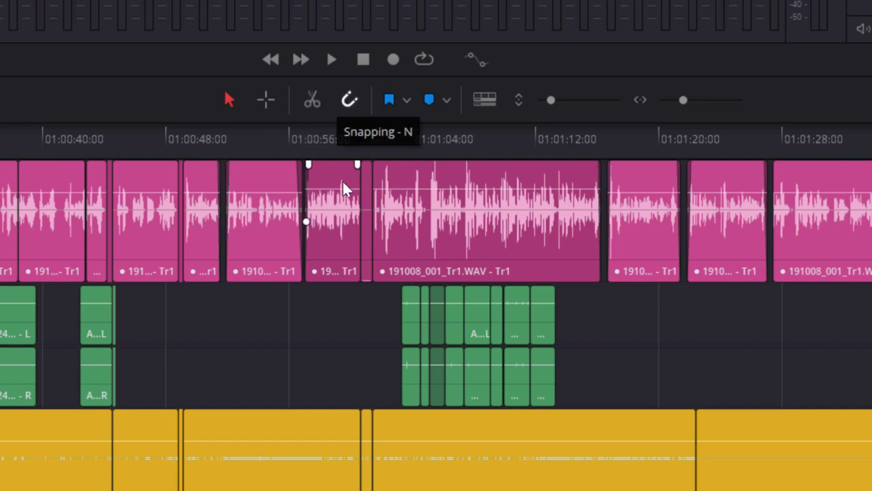
Step: Increase the audio track height in Timeline View Options, briefly testing the timeline zoom slider
left_click(406, 102)
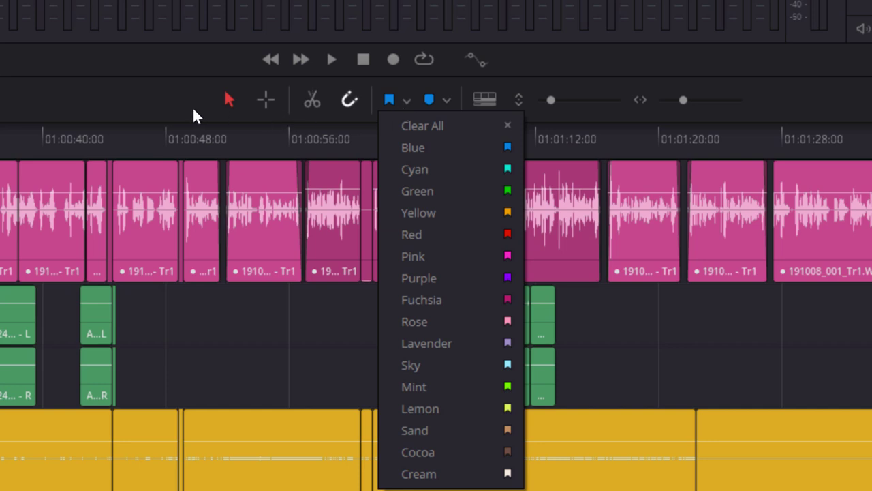
left_click(196, 116)
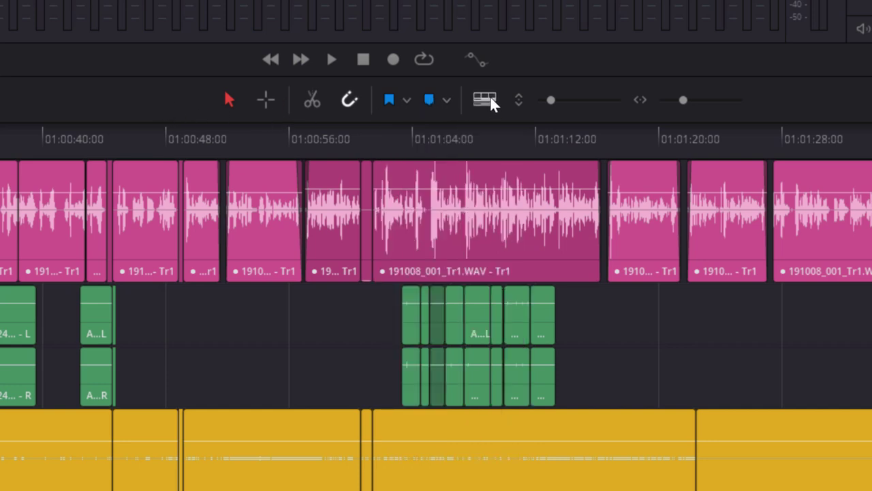
left_click(488, 100)
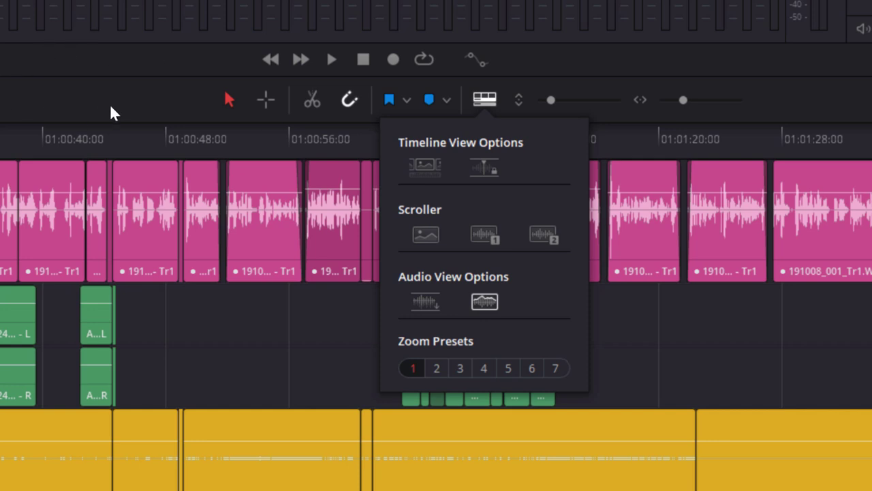
left_click_drag(551, 100, 556, 100)
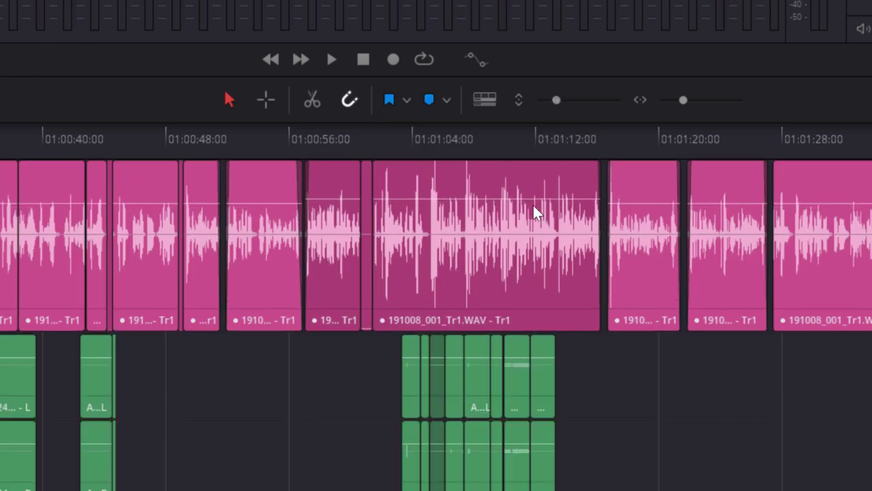
mouse_move(682, 99)
left_mouse_down()
mouse_move(671, 100)
mouse_move(682, 100)
left_mouse_up()
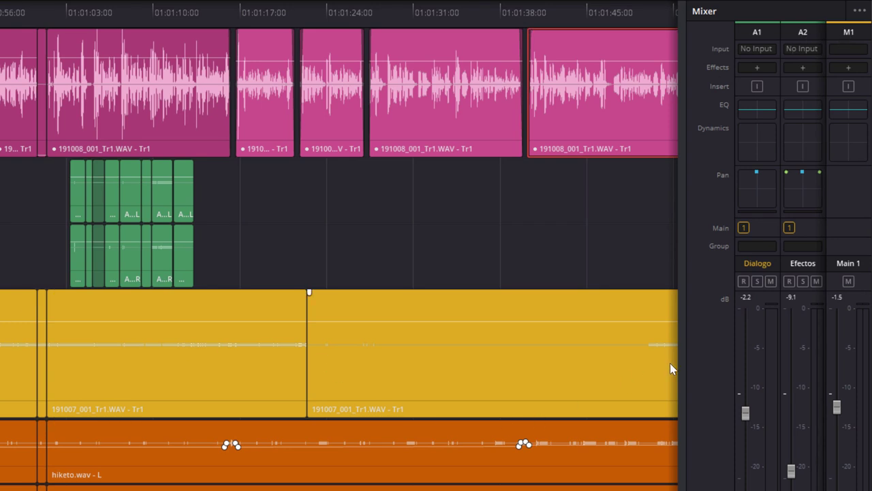
Step: Widen the mixer to reveal Ambiente and Musica, and browse its display and input options
left_click_drag(690, 359, 524, 356)
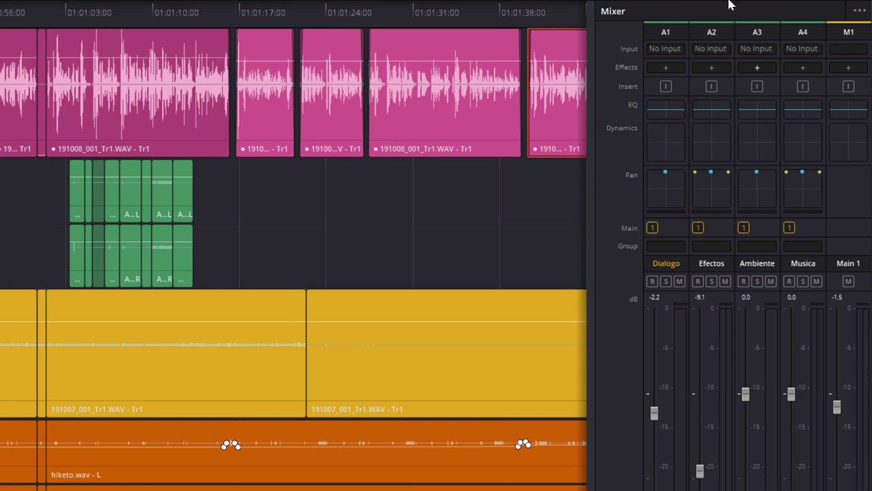
left_click(862, 12)
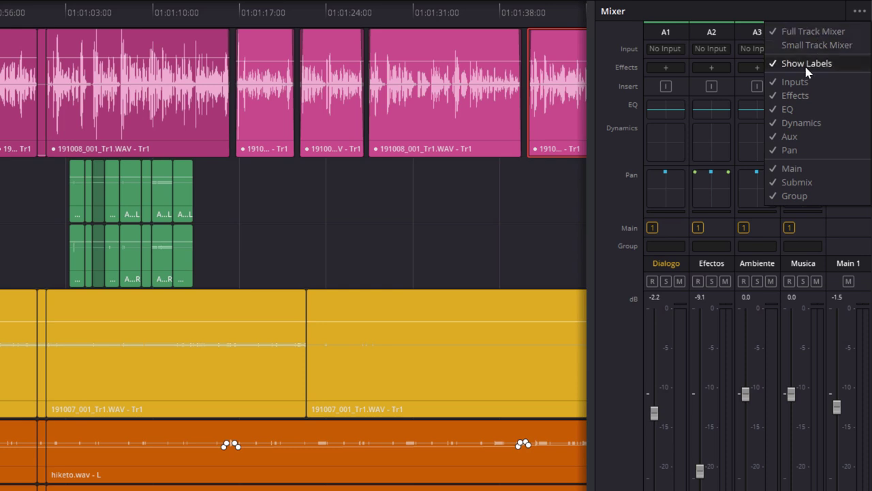
left_click(612, 157)
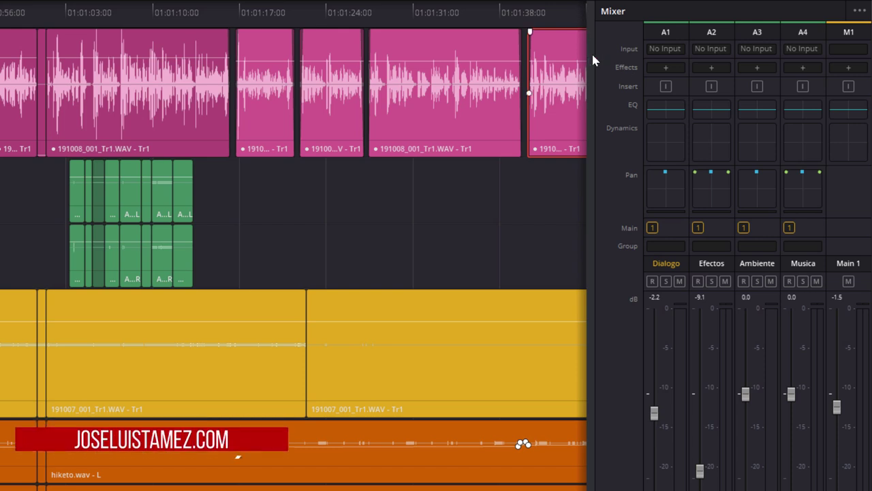
left_click(668, 49)
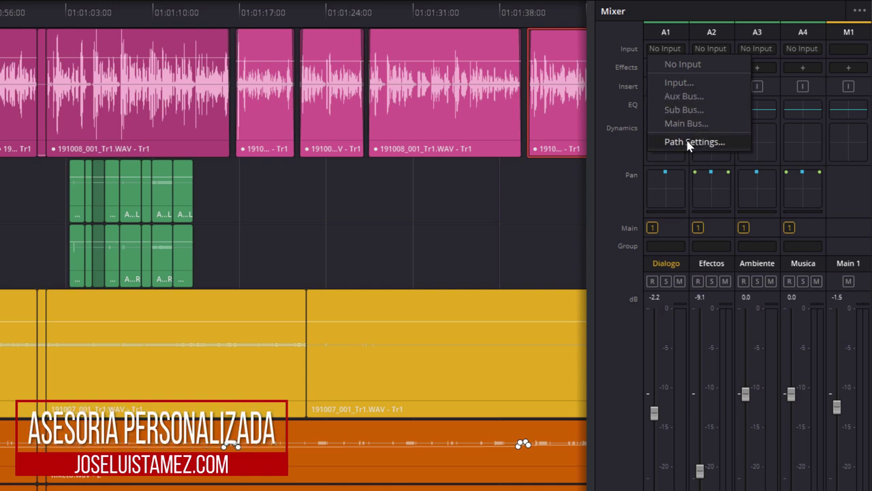
left_click(623, 80)
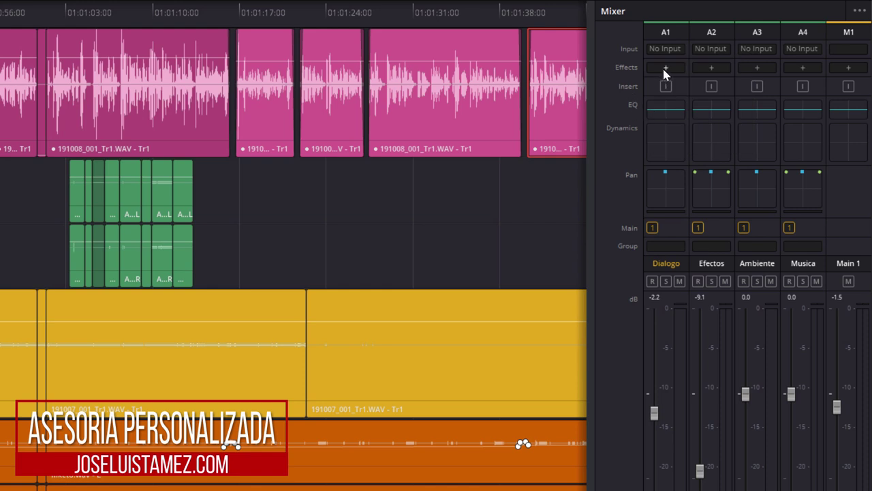
Step: Insert a FairlightFX Chorus into the Dialogo track's first effects slot
left_click(667, 69)
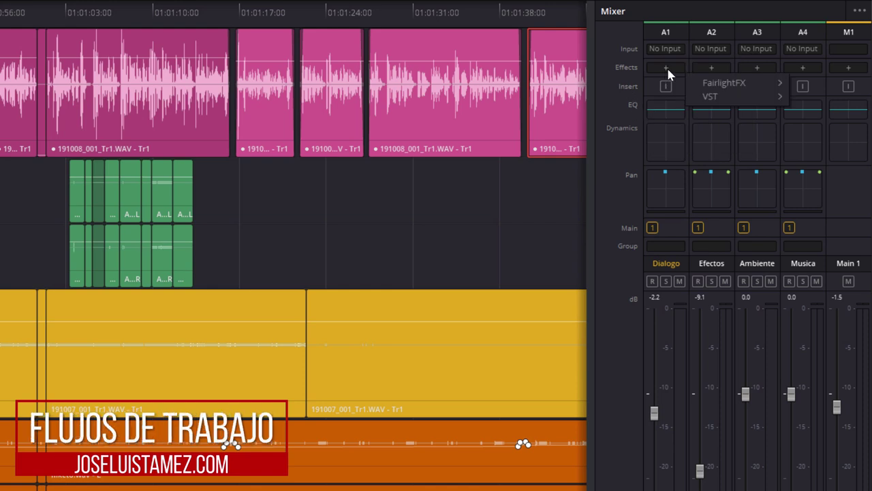
mouse_move(717, 84)
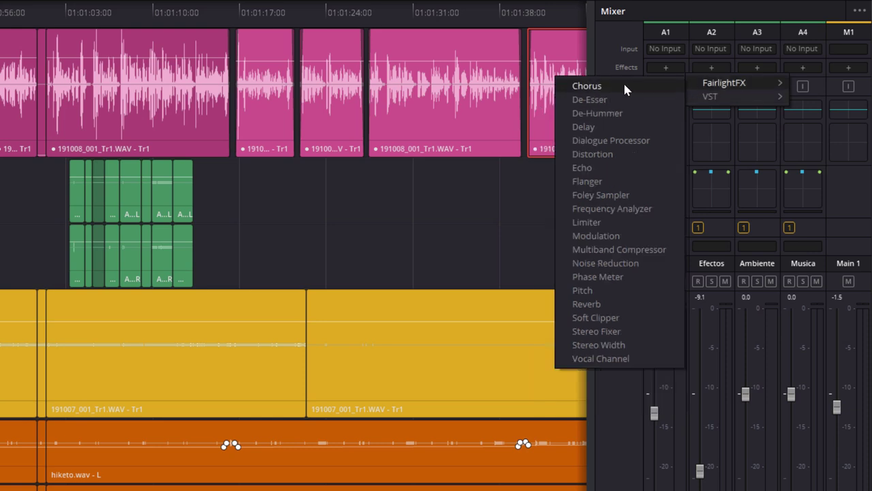
left_click(624, 85)
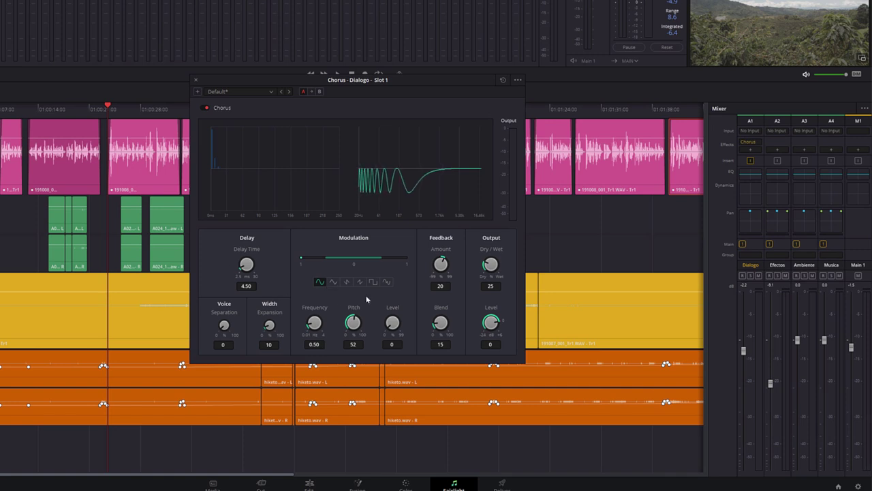
Step: Close the Chorus window and delete the Chorus plugin from Dialogo's effects slot
left_click(196, 81)
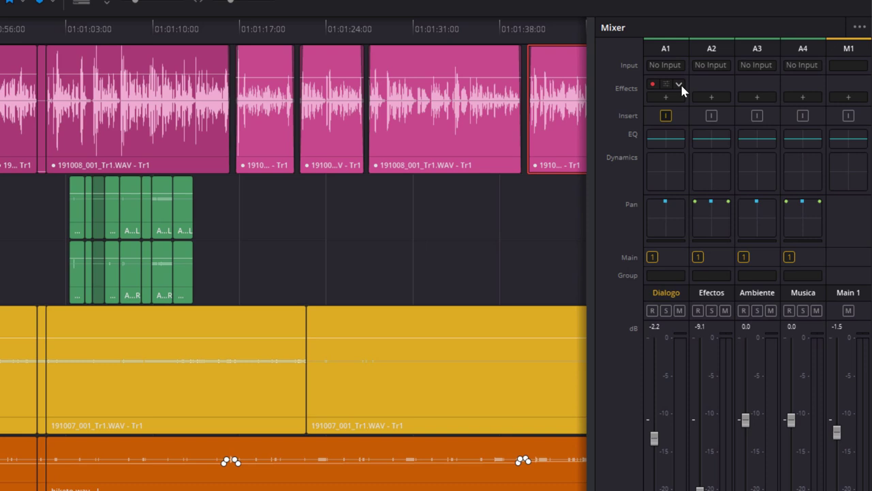
left_click(680, 83)
left_click(694, 97)
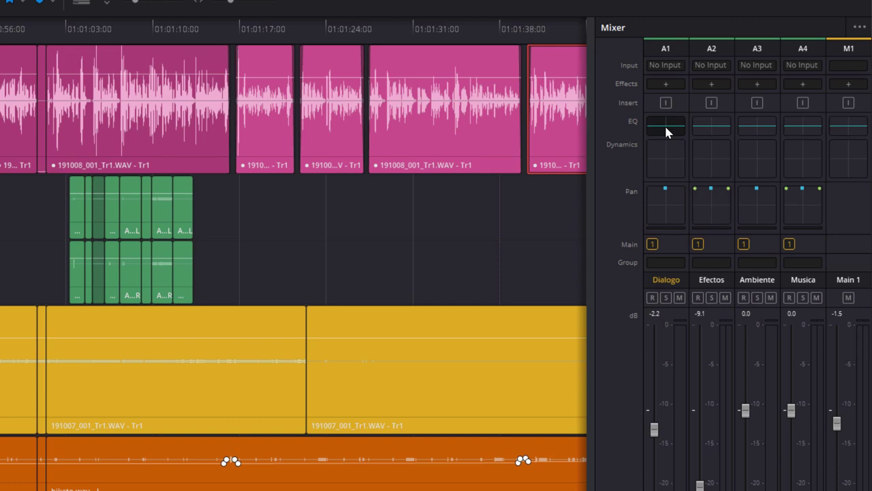
double_click(666, 128)
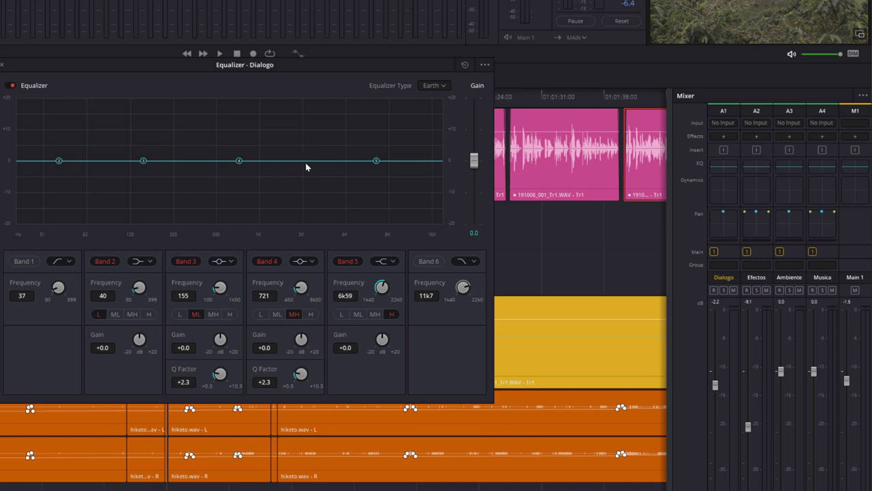
left_click(2, 65)
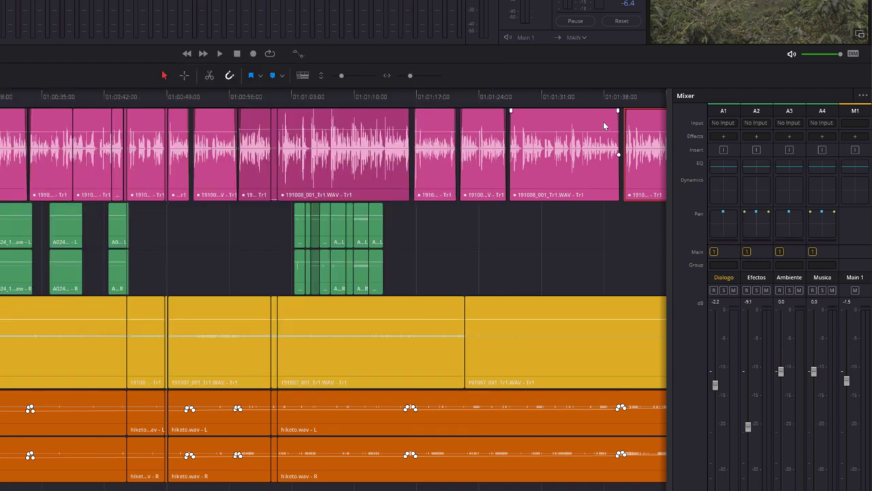
double_click(723, 189)
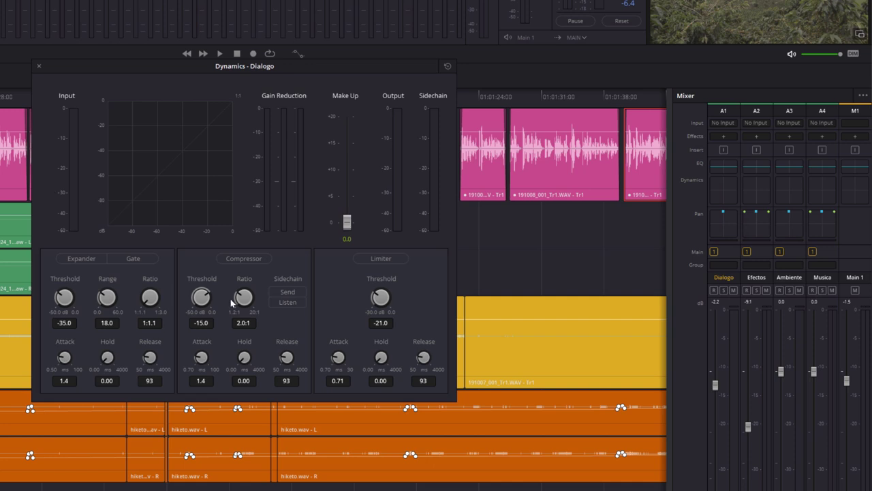
left_click(39, 67)
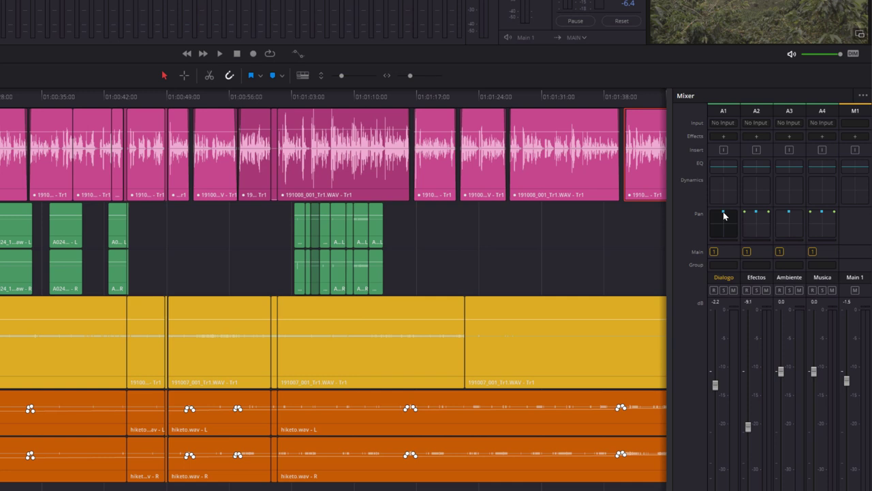
mouse_move(724, 216)
left_mouse_down()
mouse_move(733, 215)
mouse_move(724, 215)
left_mouse_up()
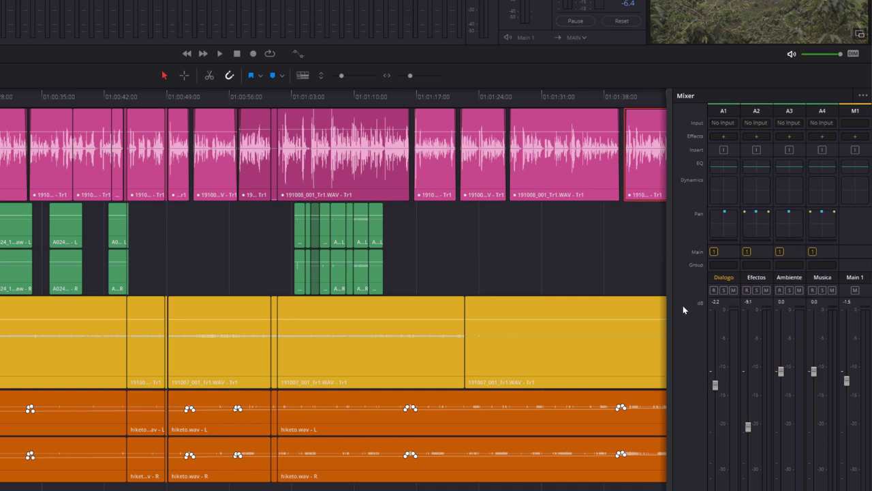
key("space")
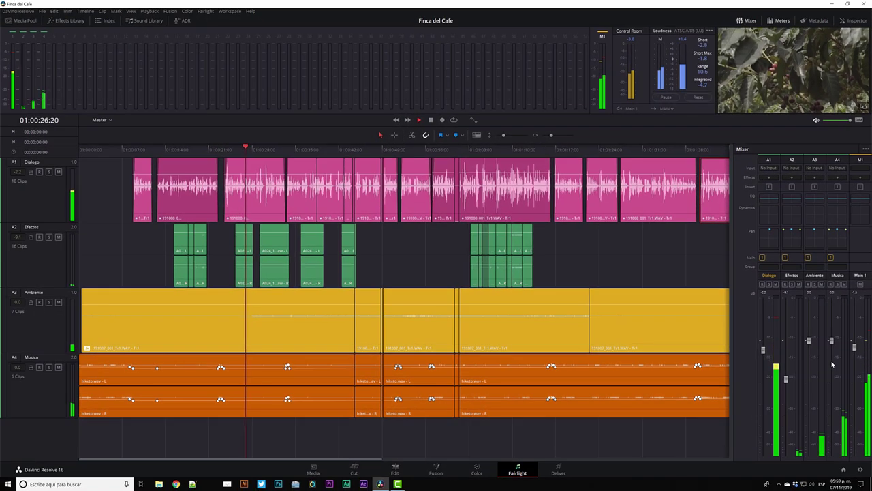
Step: Stop, replay the mix, and stop again with the playhead at 01:00:33:11
key("space")
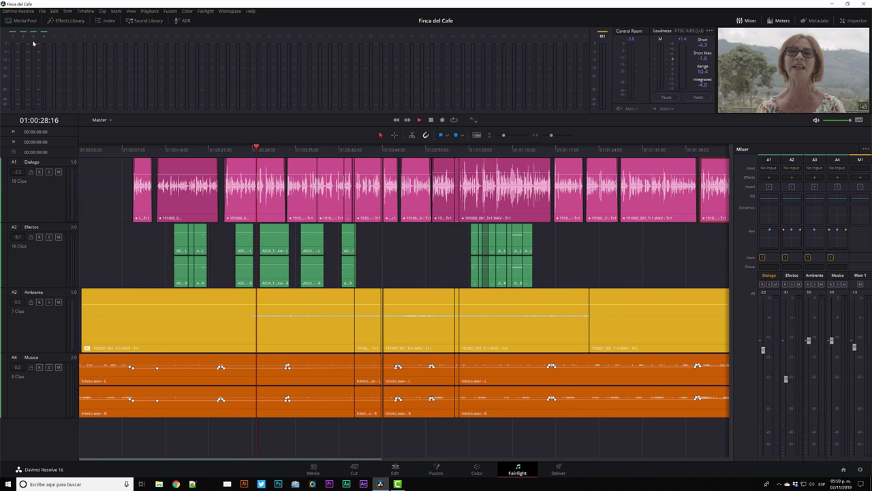
key("space")
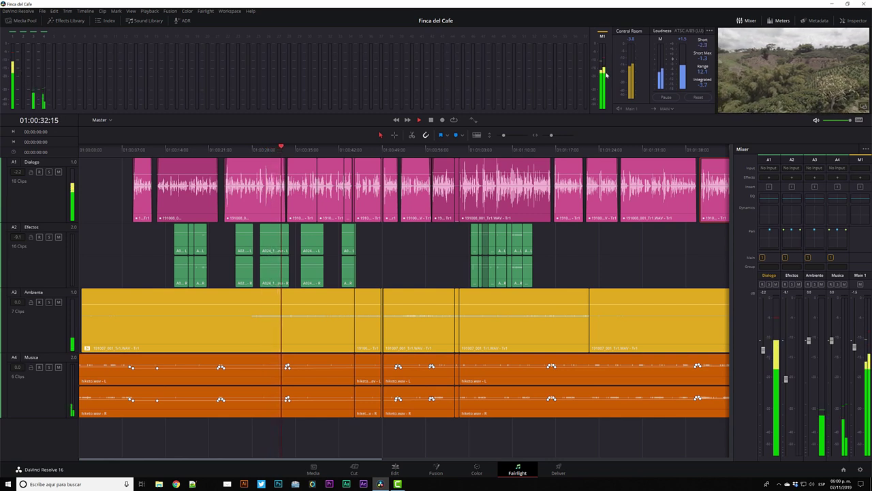
key("space")
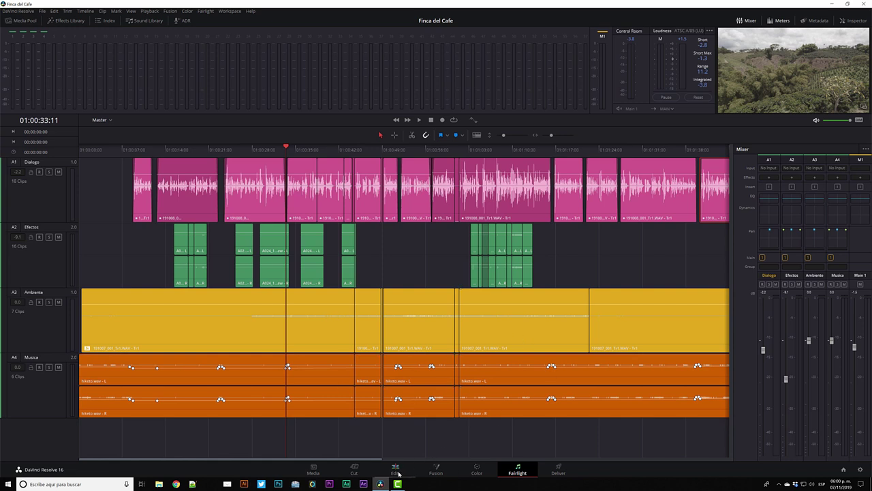
Step: On the Edit page, disable RX 6 De-clip on the first Ambiente clip, then go back to Fairlight
left_click(398, 470)
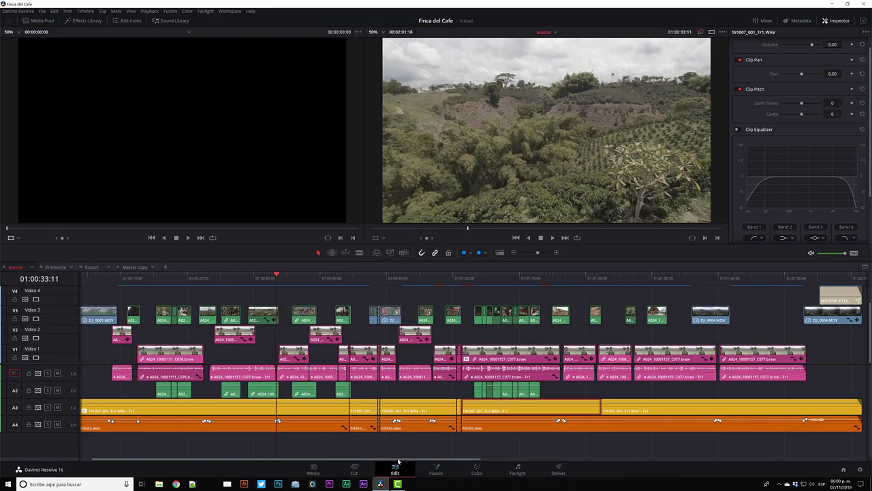
left_click(186, 410)
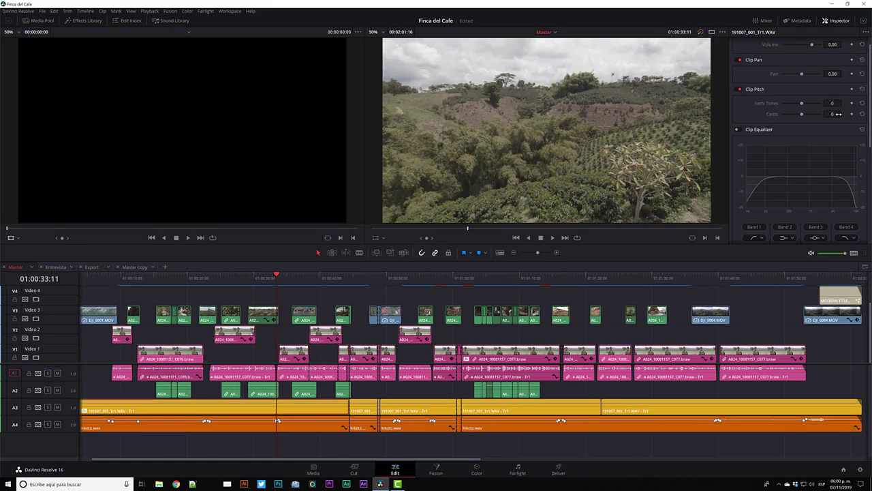
scroll(818, 119, "down", 2)
scroll(784, 126, "down", 2)
scroll(750, 134, "down", 2)
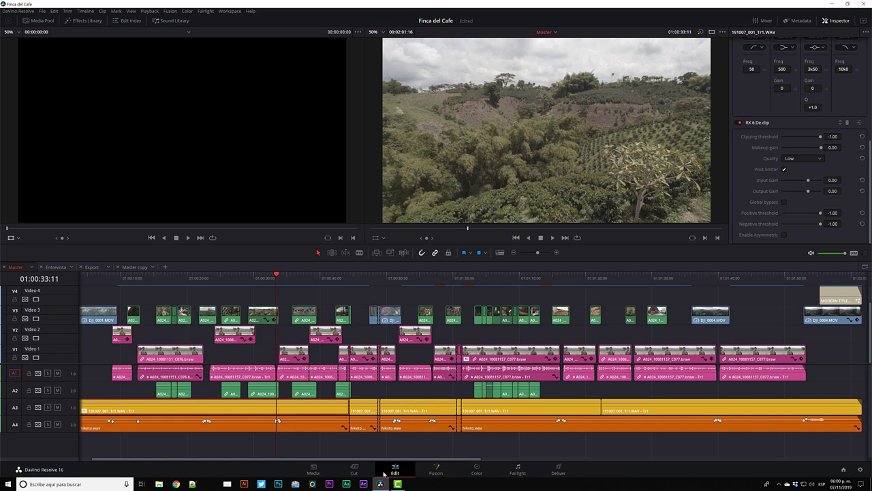
left_click(739, 123)
left_click(516, 474)
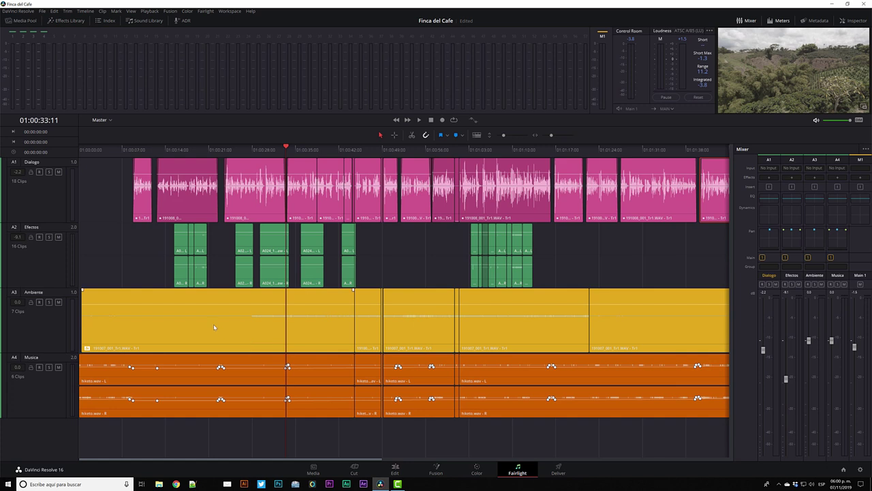
left_click(854, 20)
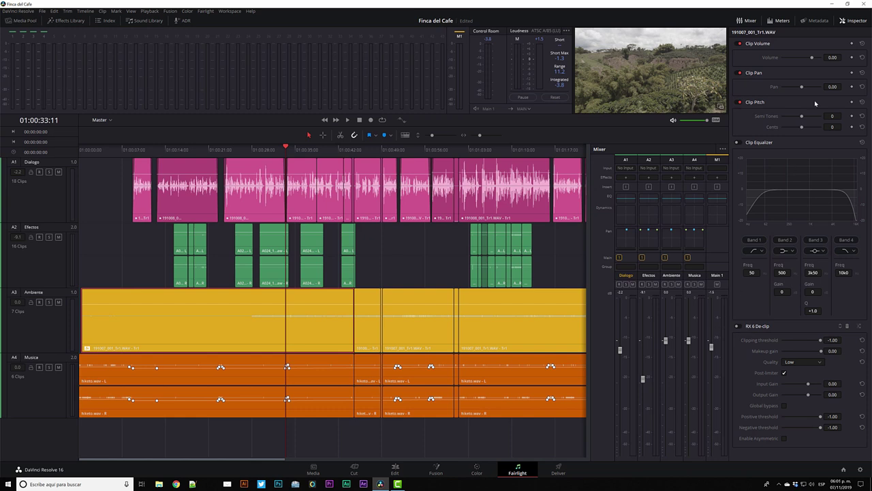
left_click(852, 21)
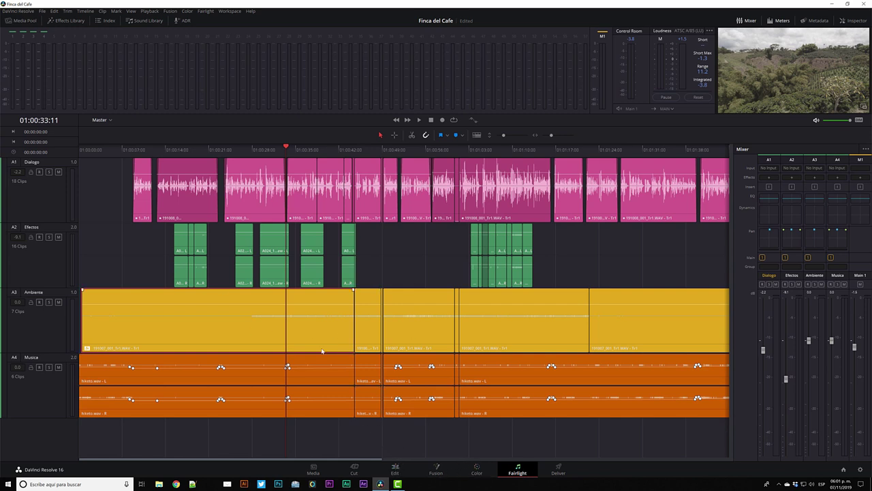
left_click(152, 254)
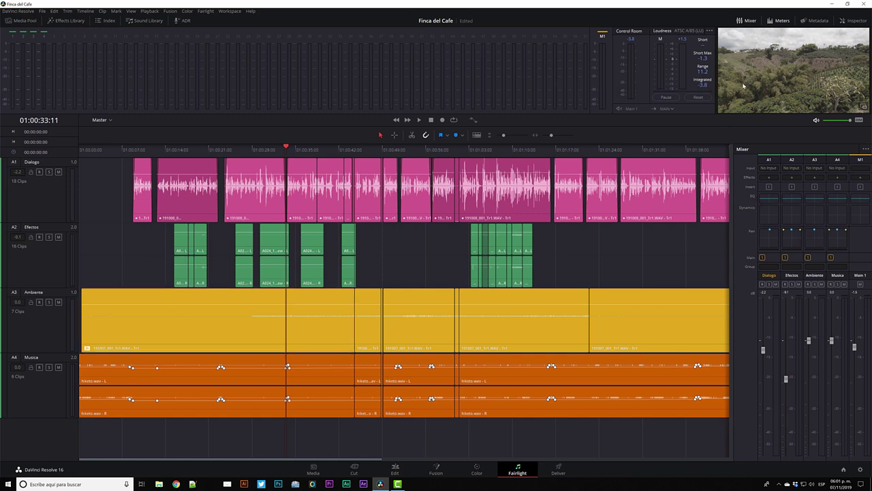